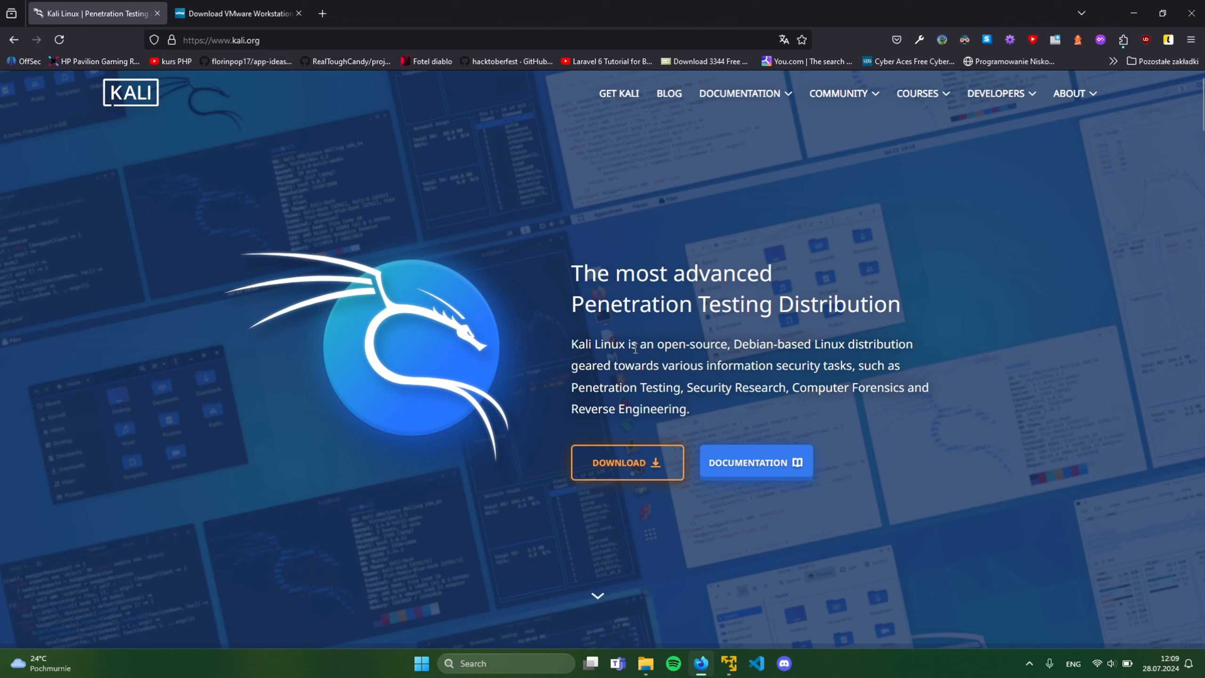
Step: Bring up the VMware Workstation 17 Player home window and return to the Kali Linux website in the browser
drag(734, 343, 804, 344)
click(890, 378)
mouse_move(733, 670)
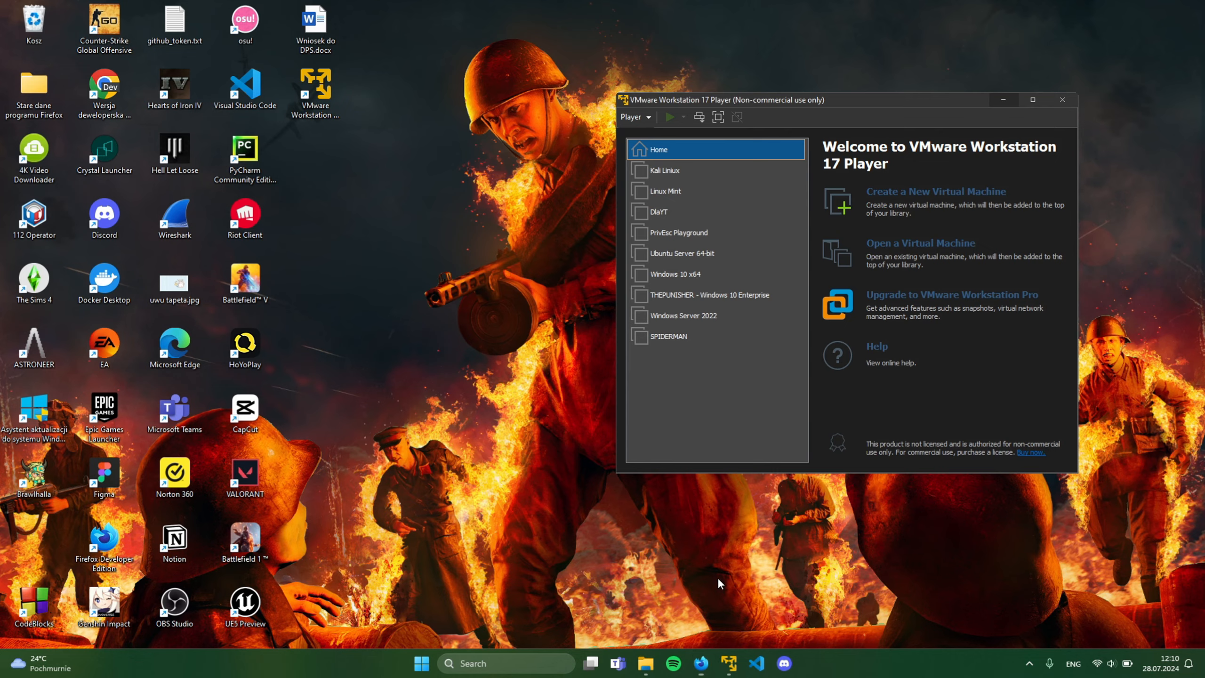
click(717, 577)
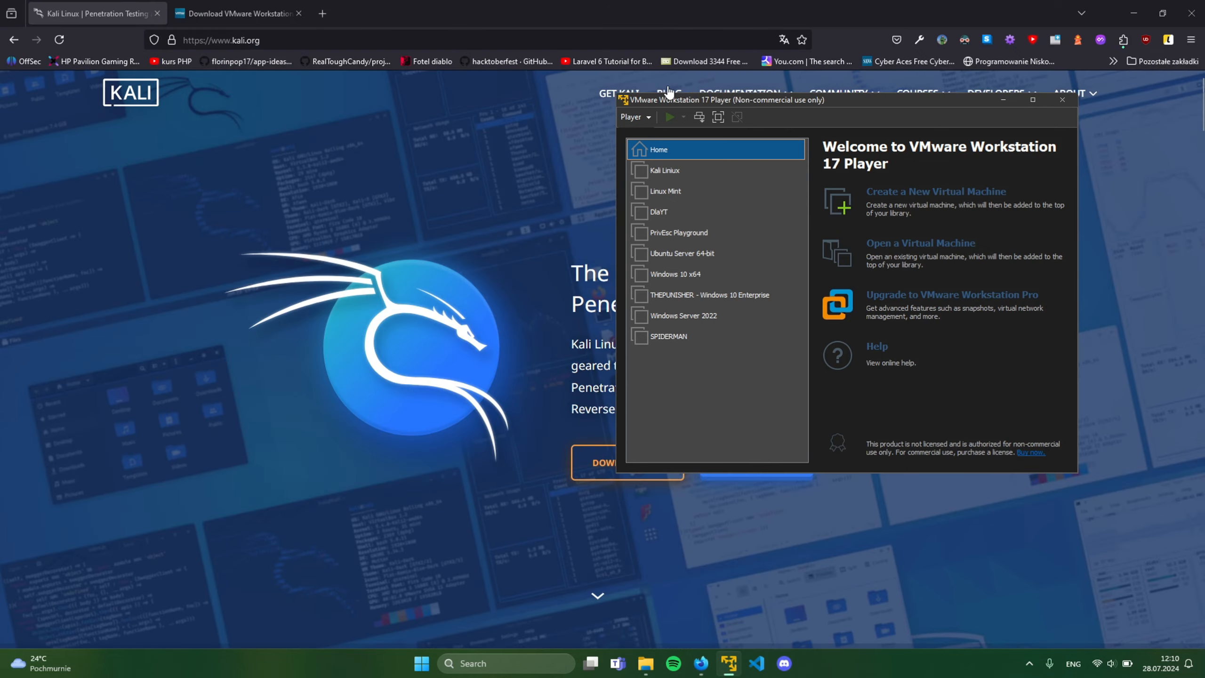
click(464, 120)
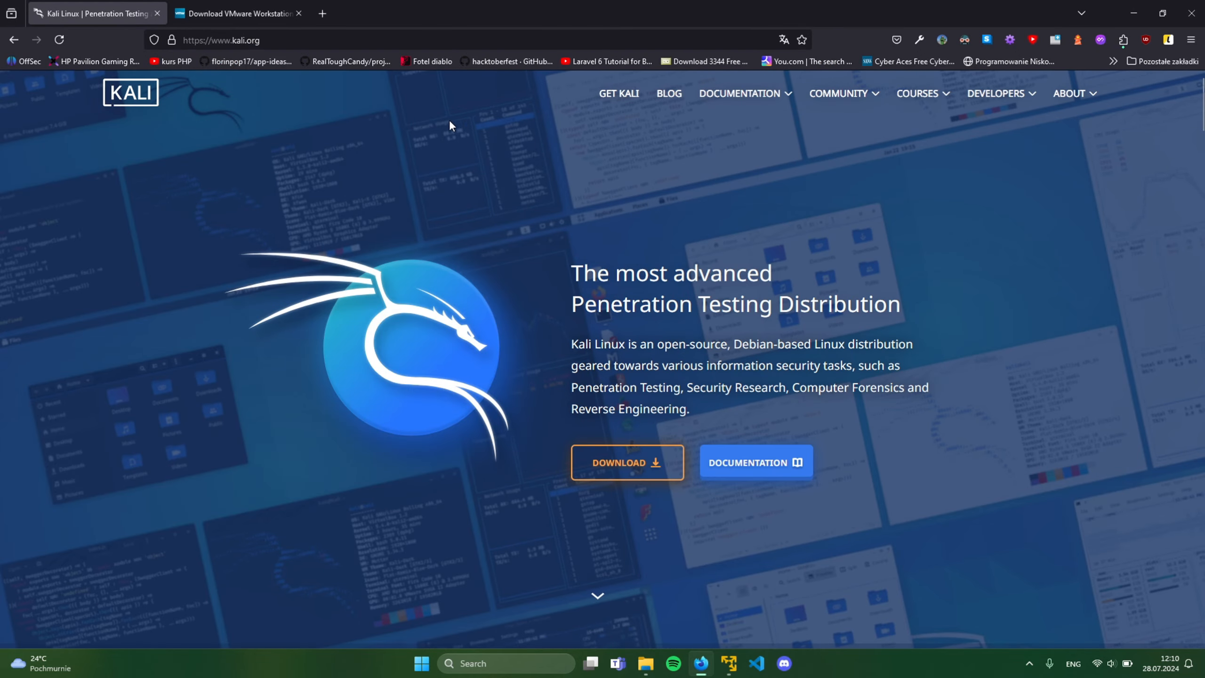
Step: Find the Windows download link on the VMware Workstation Player page and return to the Kali Linux site
click(230, 15)
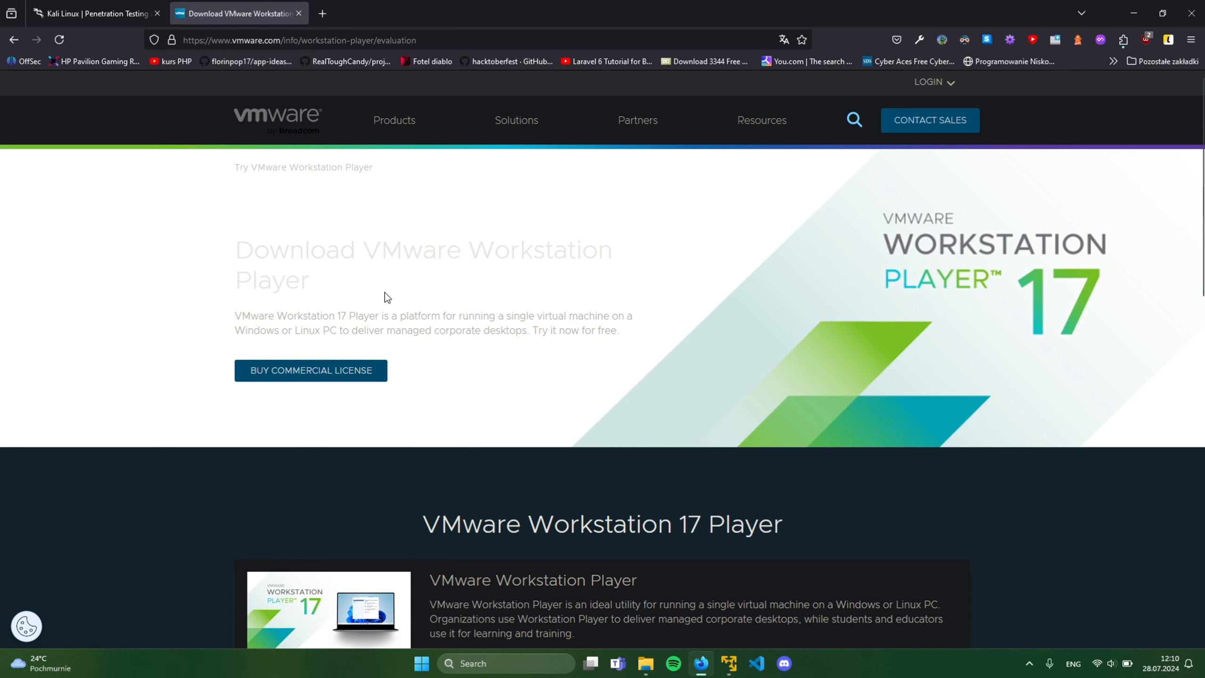
scroll(547, 403, down, 3)
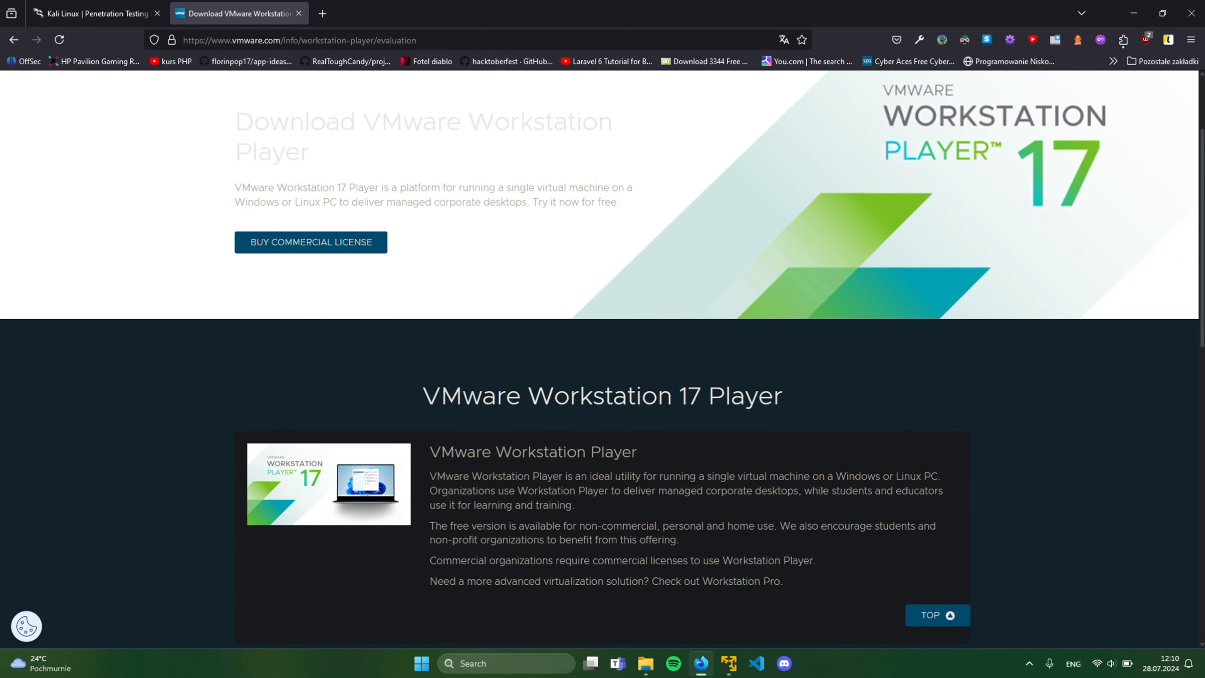
scroll(1003, 373, down, 2)
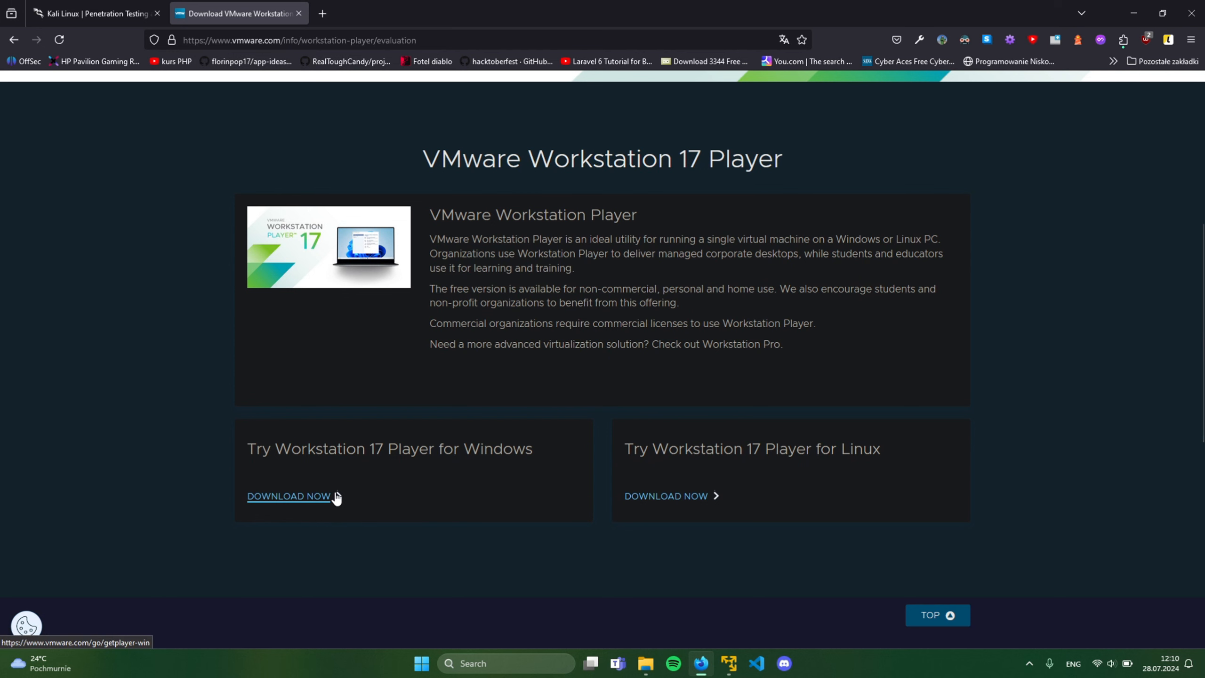
click(128, 9)
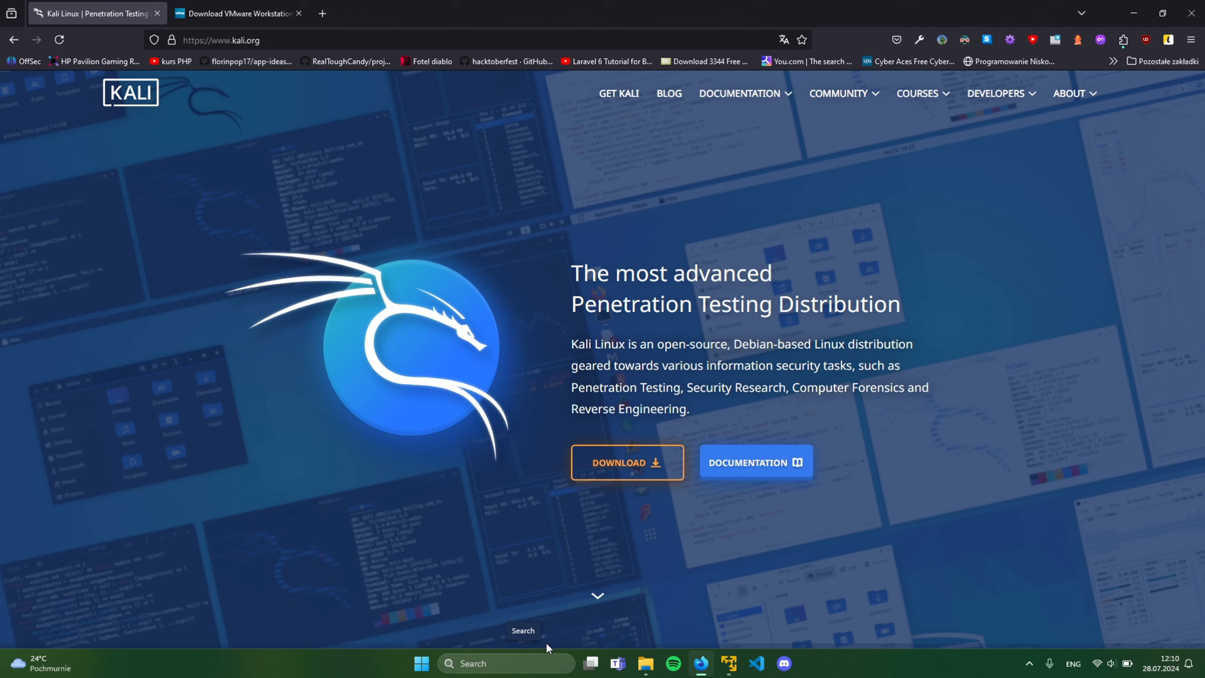
Step: Check the CPU's virtualization status in Task Manager's performance details and close Task Manager
click(521, 659)
text(t)
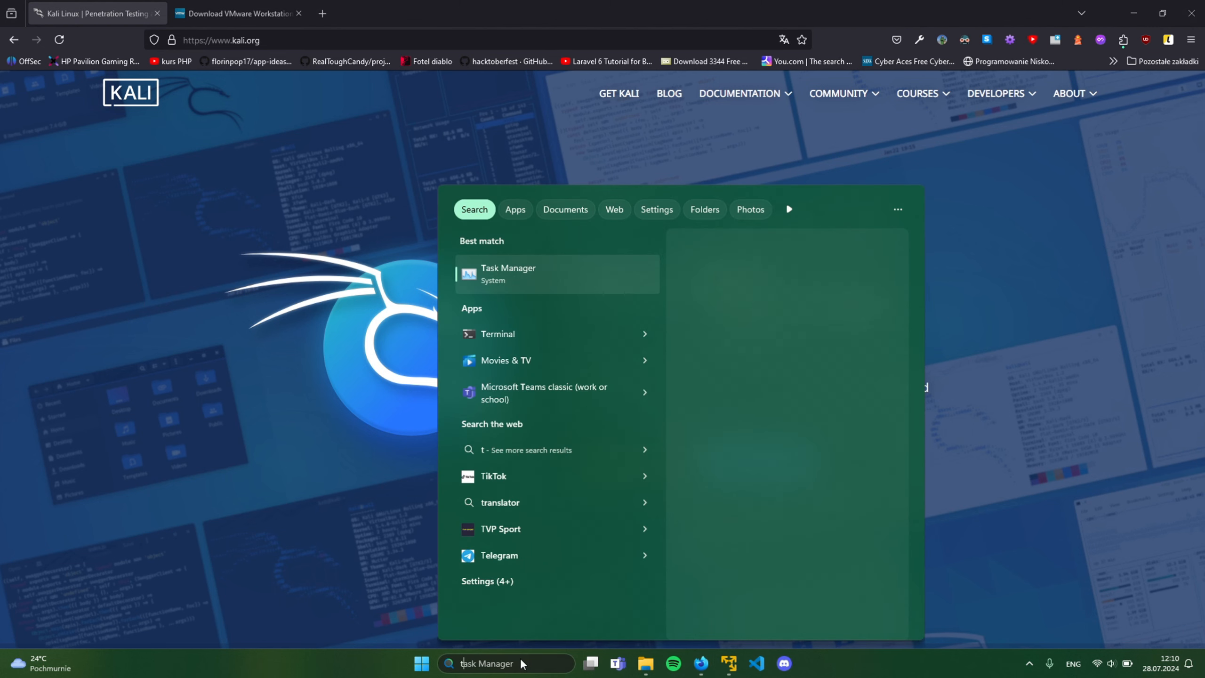
key(Return)
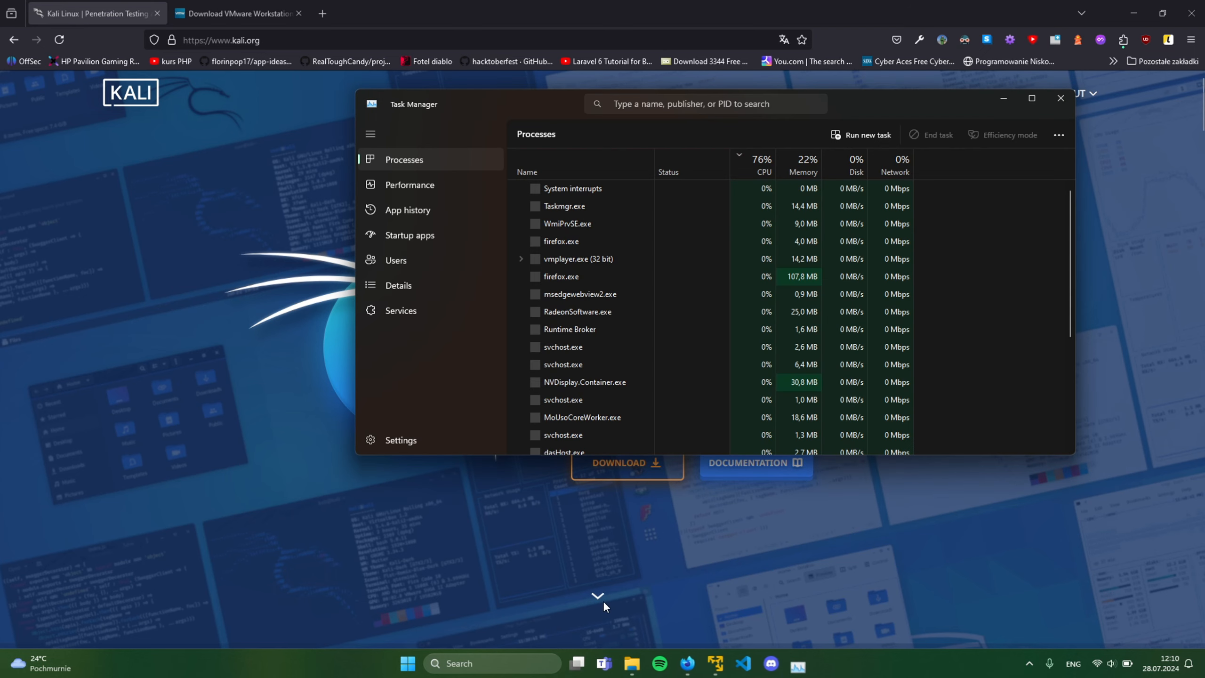
click(423, 188)
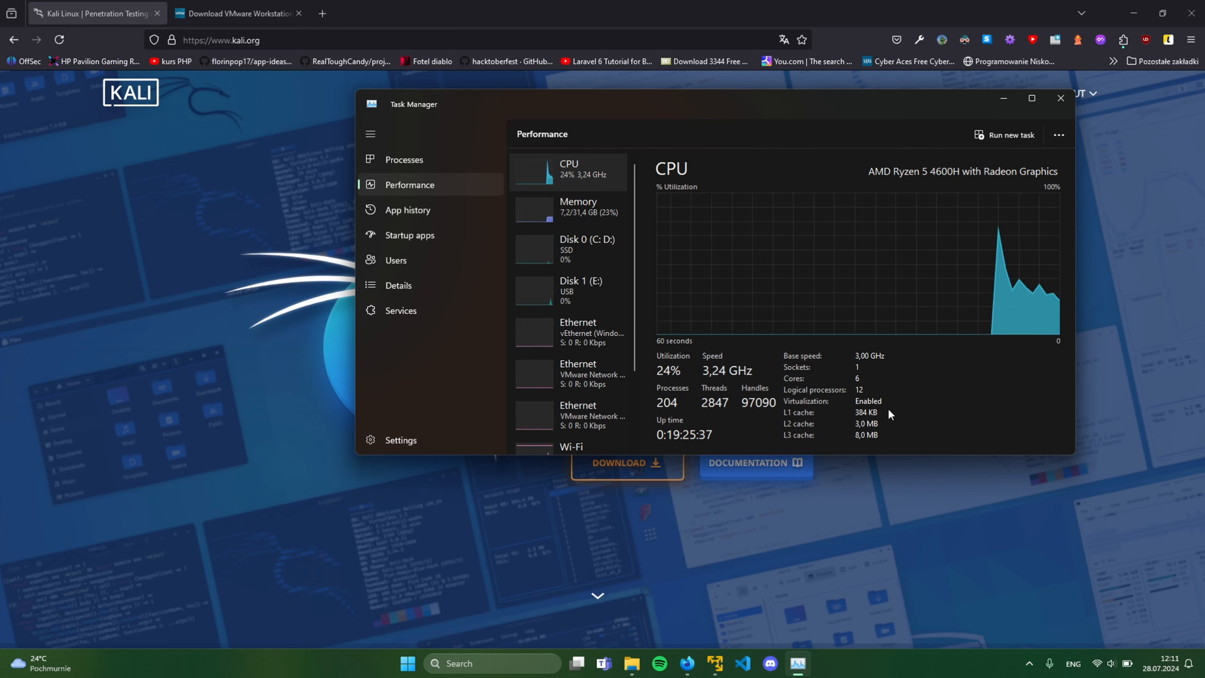
click(1057, 107)
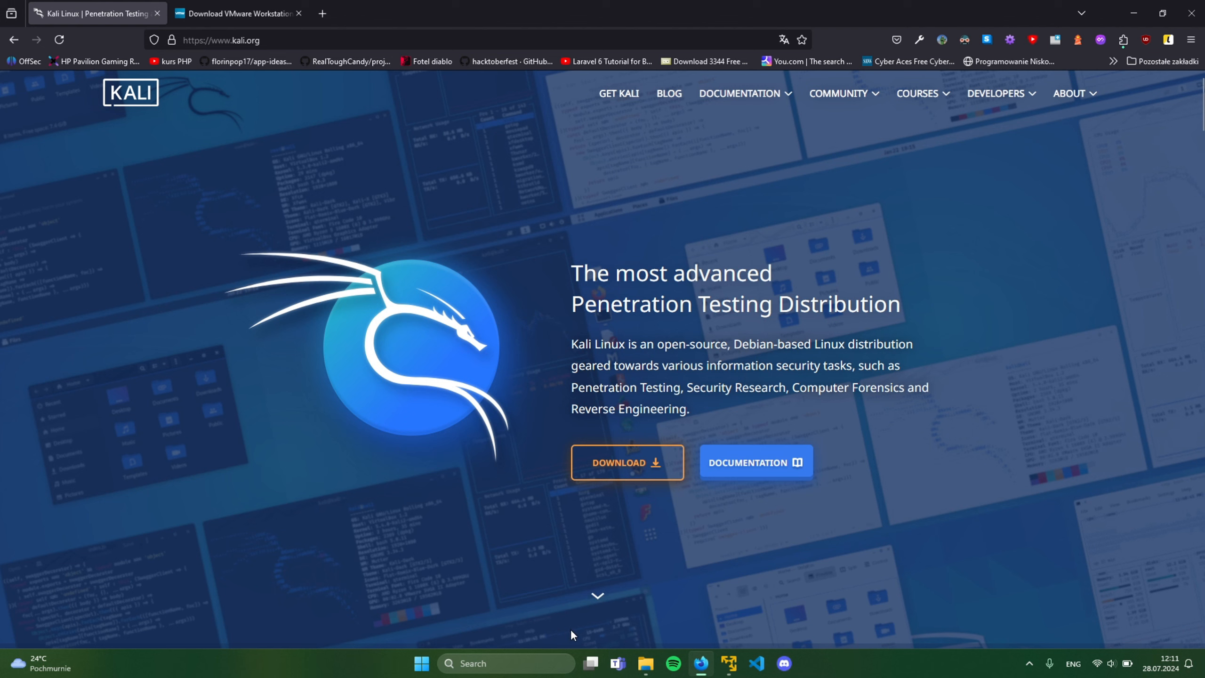
Step: Check the Virtual Machine Platform and Windows Hypervisor Platform entries in Windows Features and accept the dialog
click(545, 660)
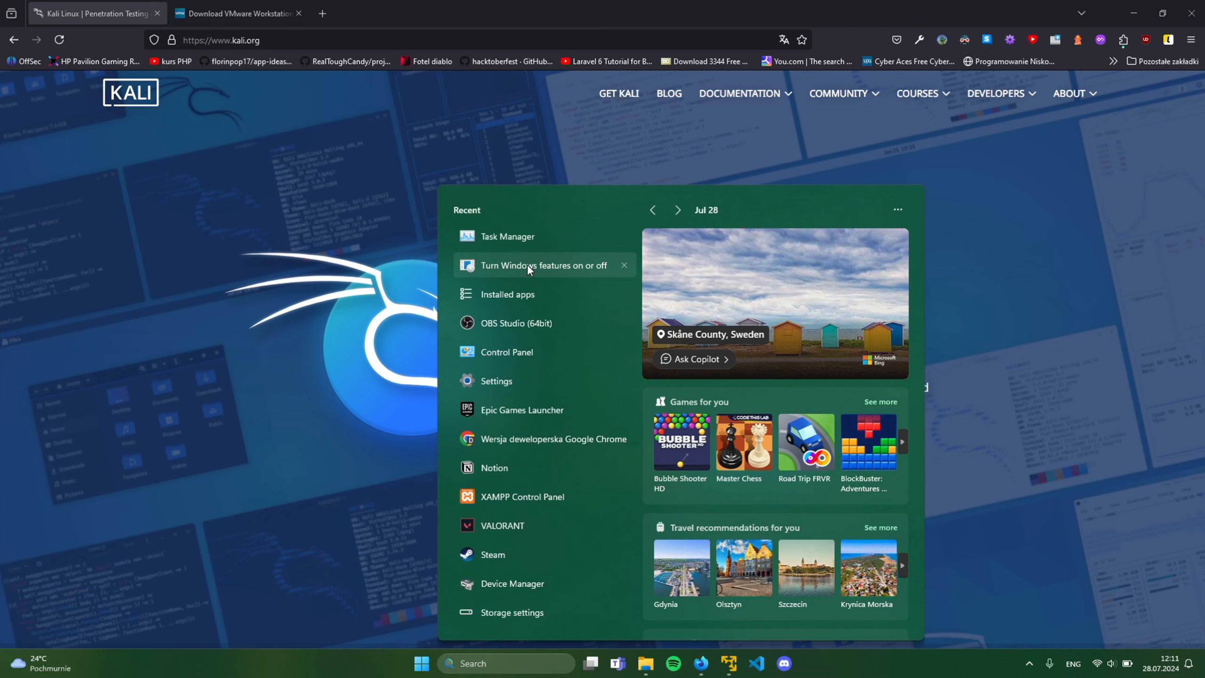
click(527, 265)
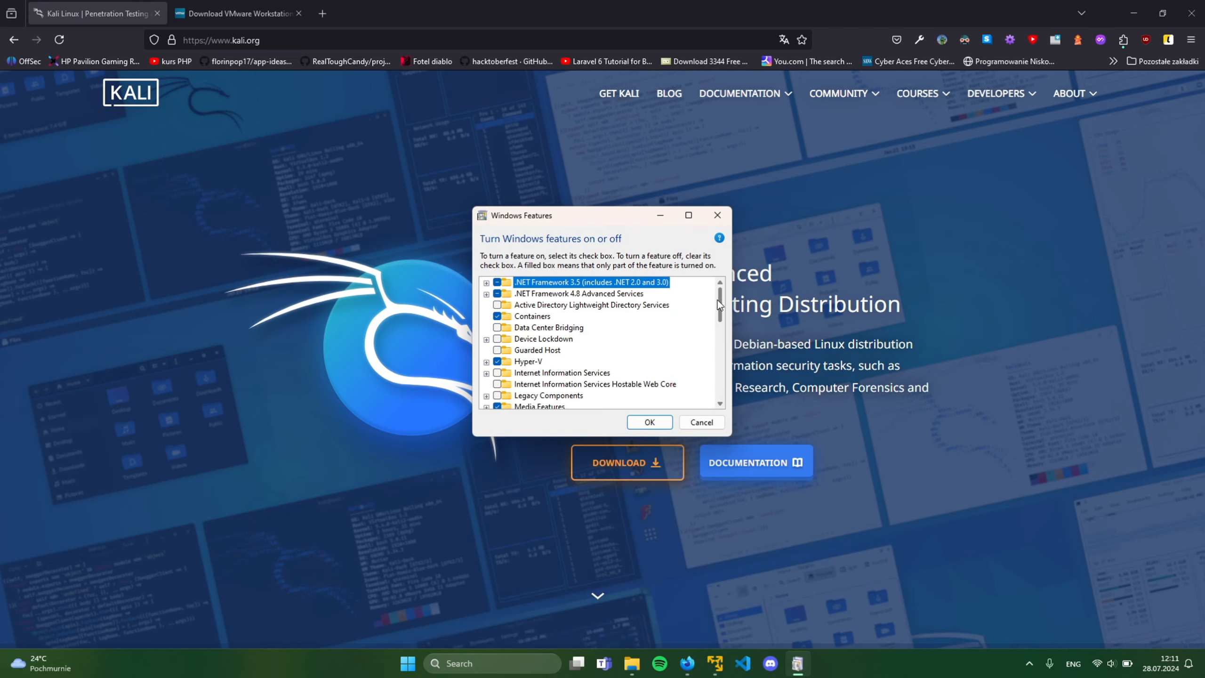
drag(717, 299, 716, 365)
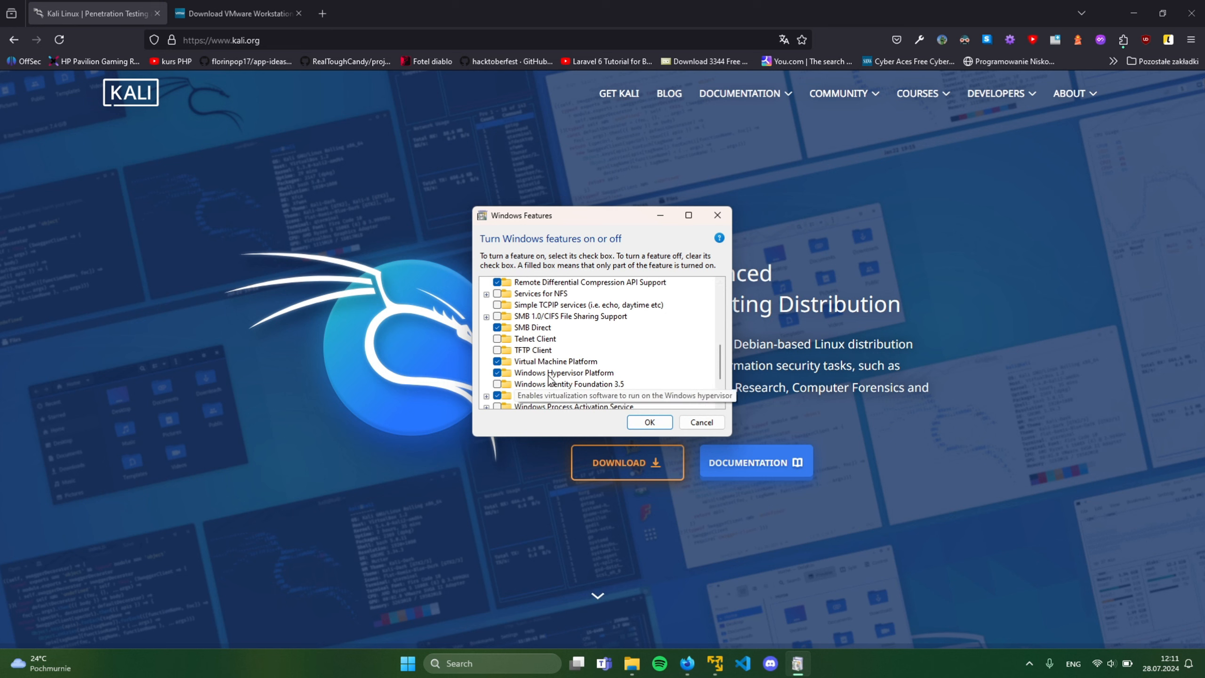
click(648, 422)
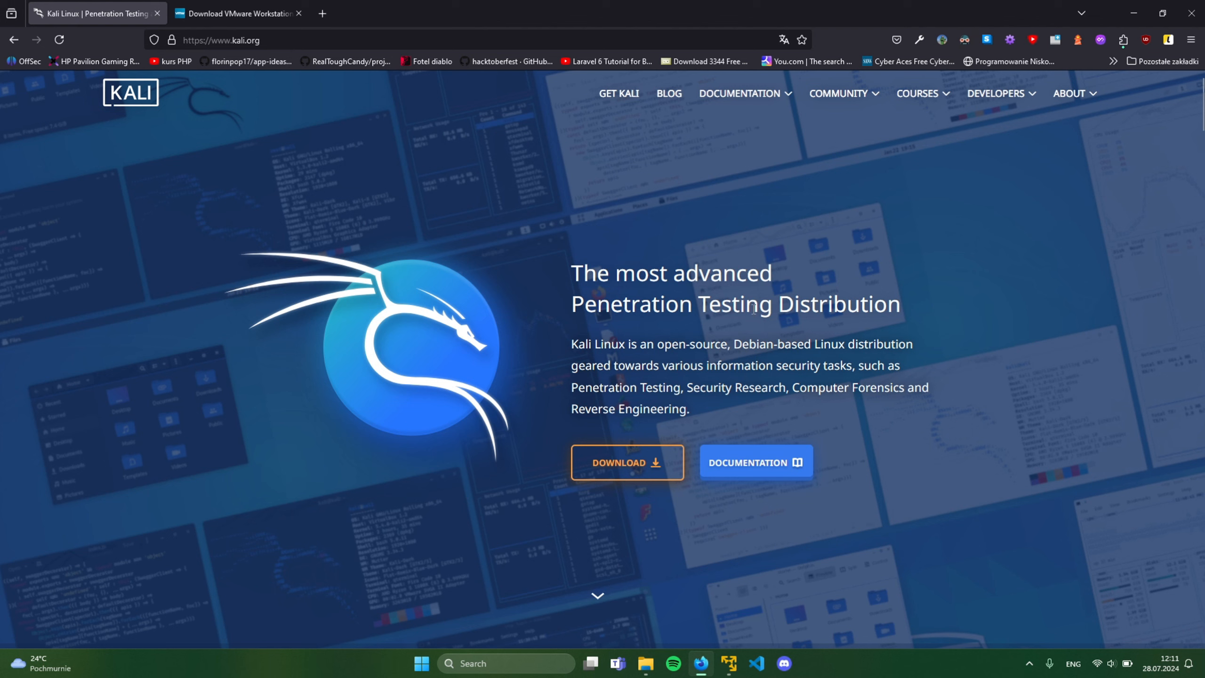
Step: Open the Kali download page, examine the Installer Images options and return to the platform choices
click(655, 464)
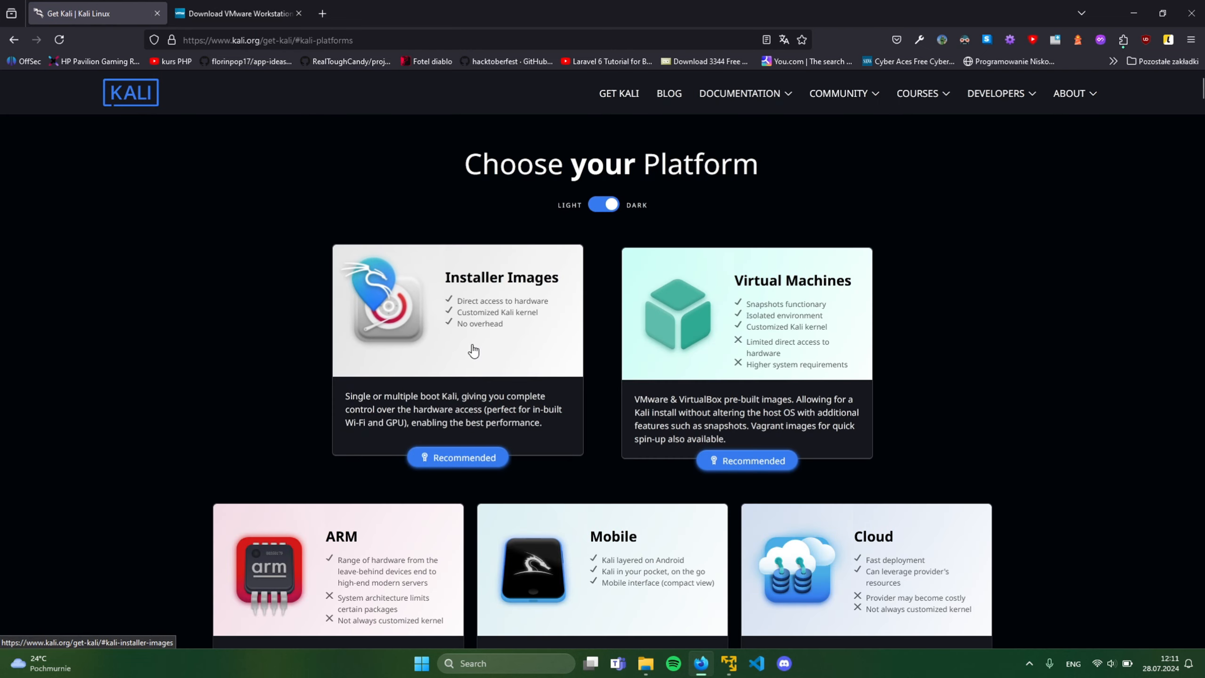
click(488, 409)
scroll(615, 384, down, 6)
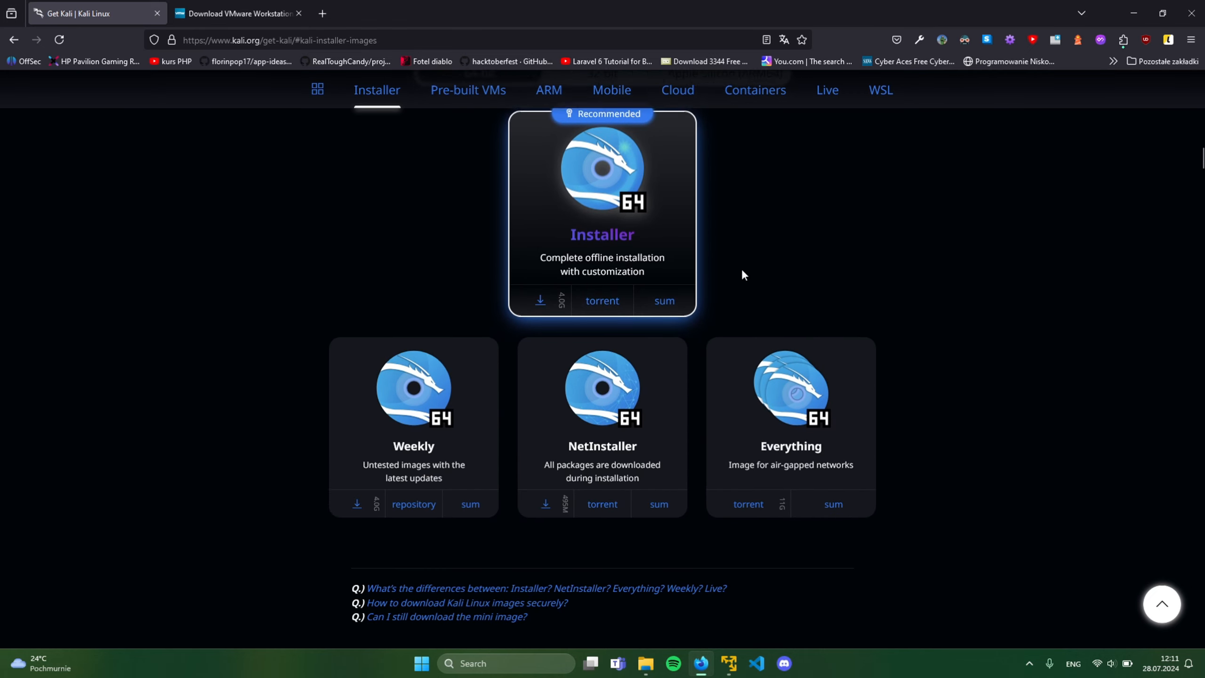
scroll(852, 252, down, 2)
scroll(852, 252, up, 3)
drag(1202, 156, 1202, 89)
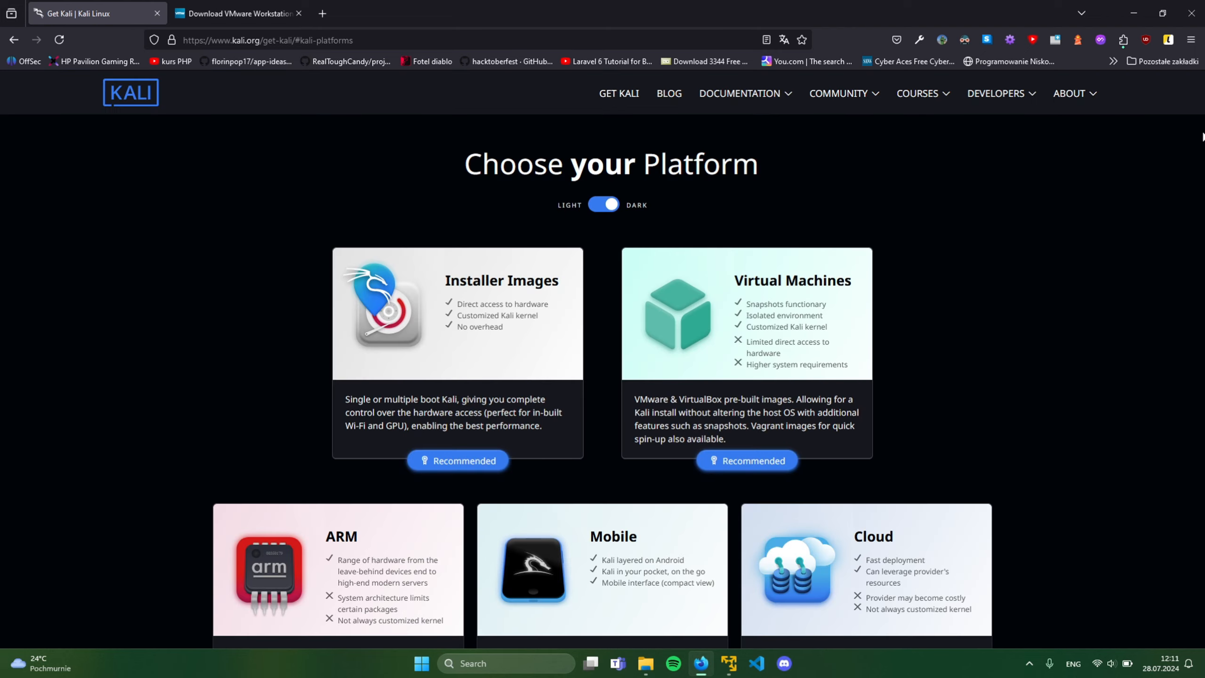
Step: Go to Kali's pre-built virtual machines section and switch to the "obrazy iso" folder in File Explorer
click(736, 327)
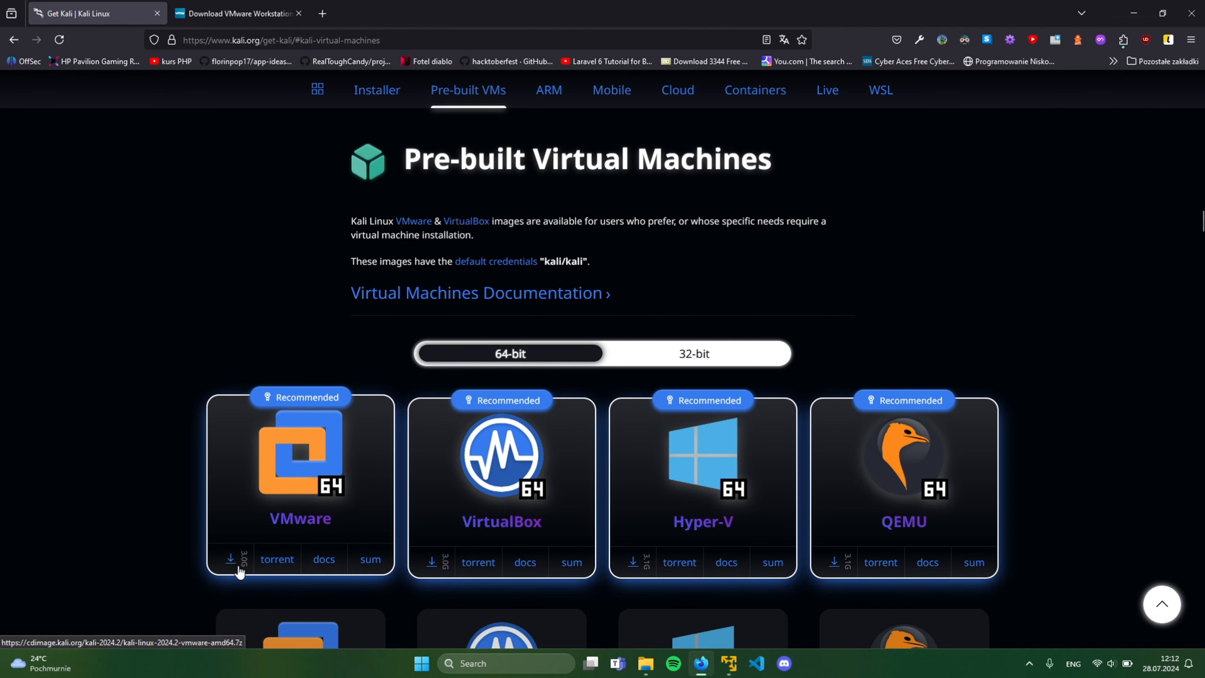
mouse_move(642, 670)
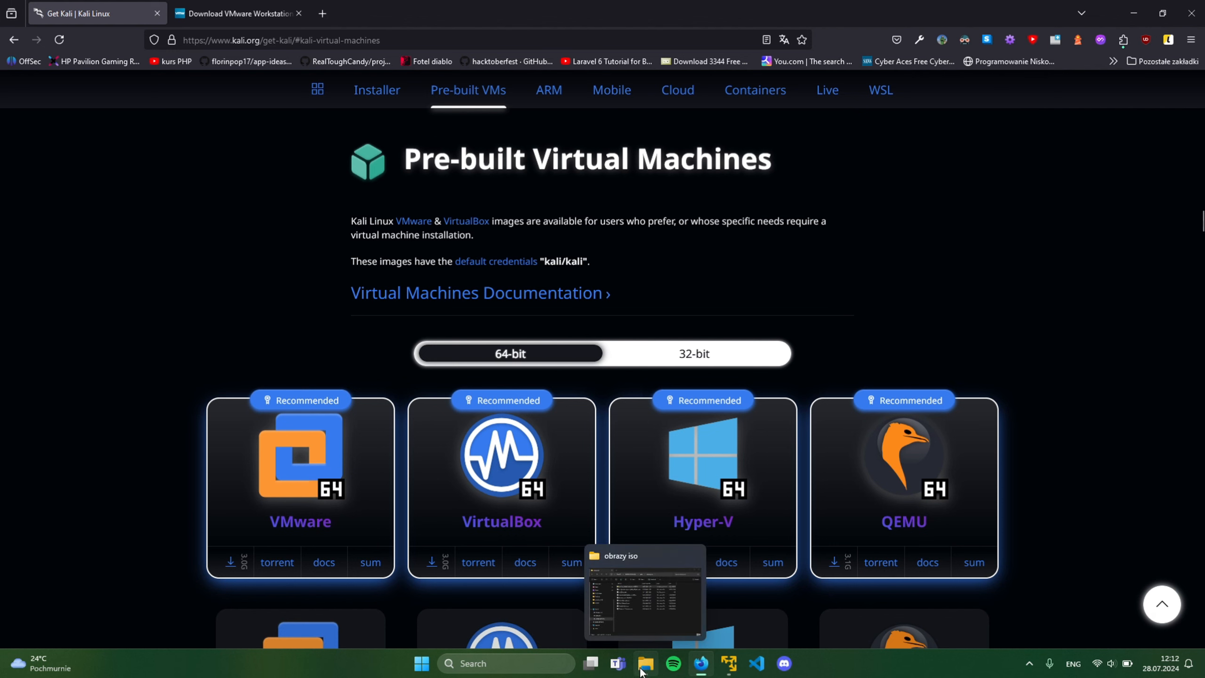
click(636, 604)
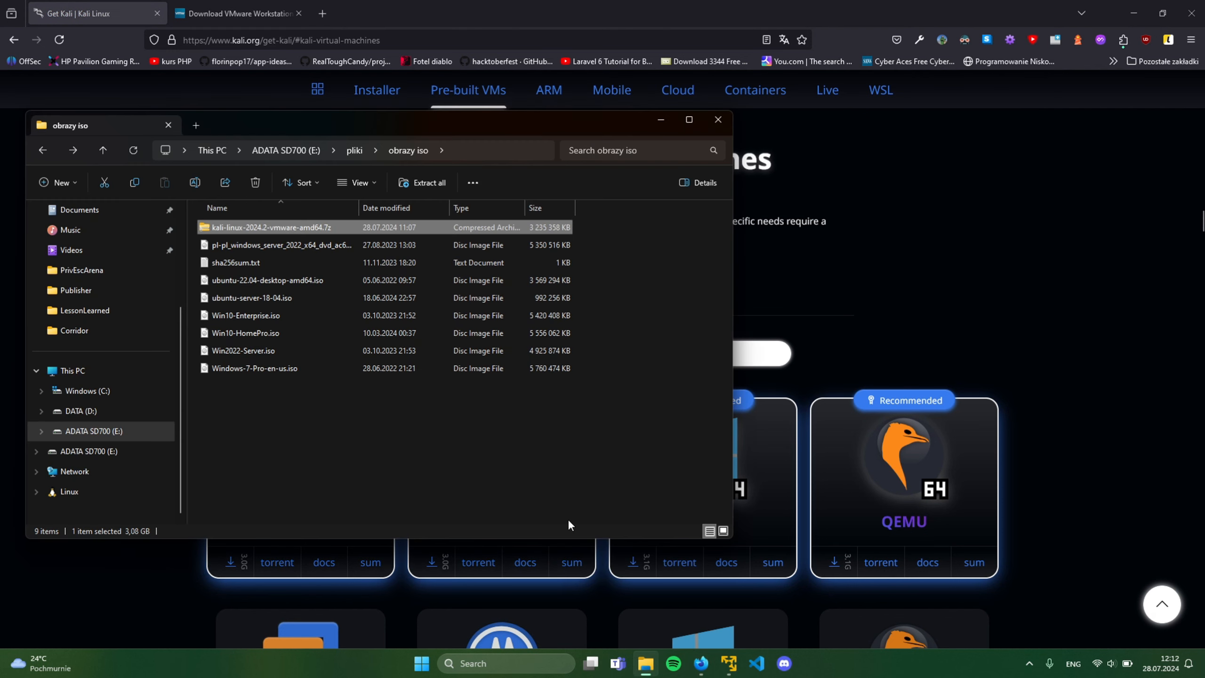
Step: Extract kali-linux-2024.2-vmware-amd64.7z into the folder E:\VM'y\Linuxy
right_click(273, 228)
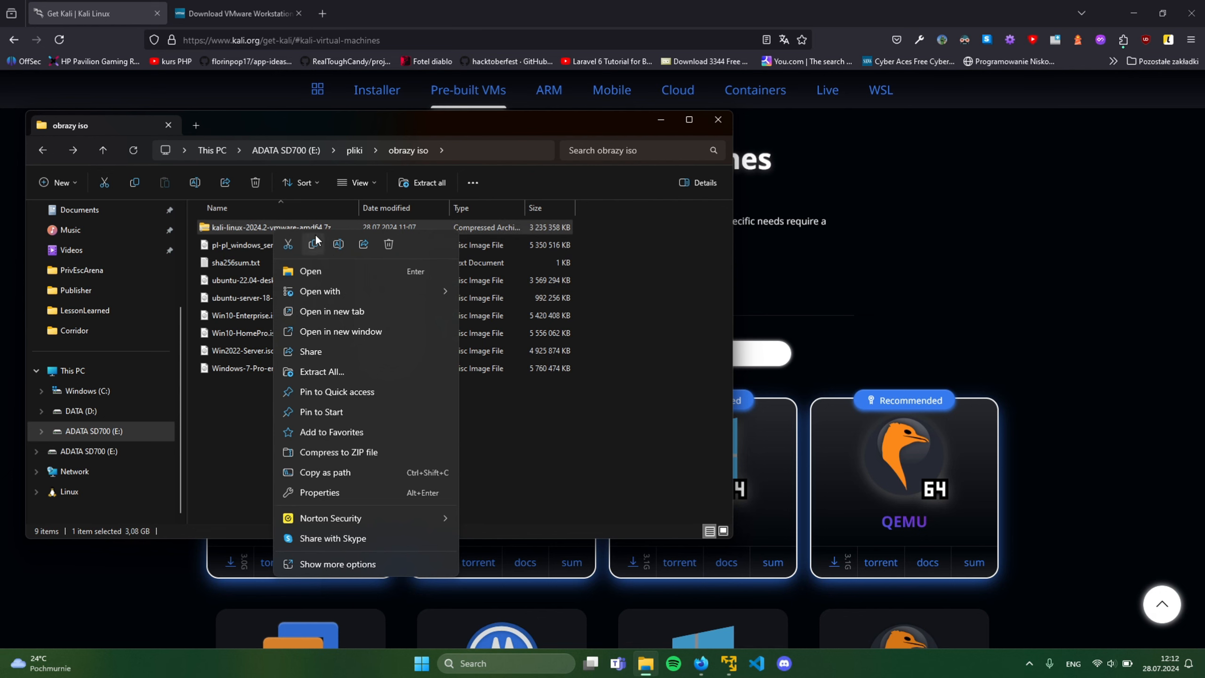
click(321, 372)
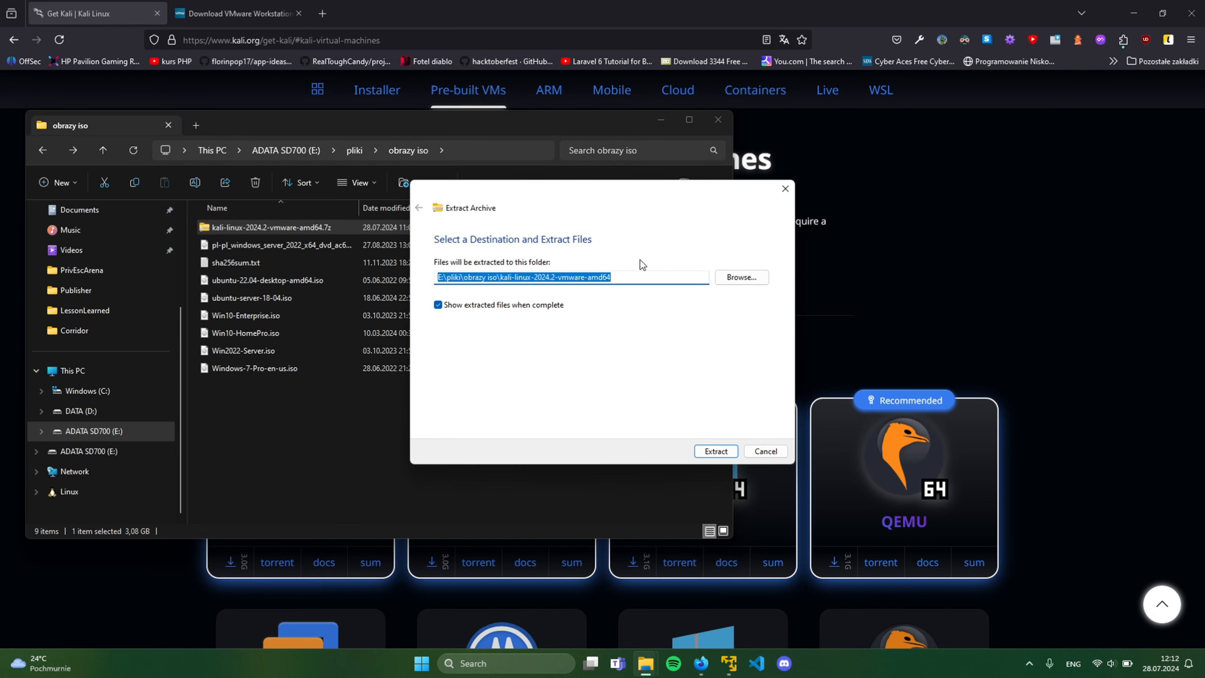
click(740, 277)
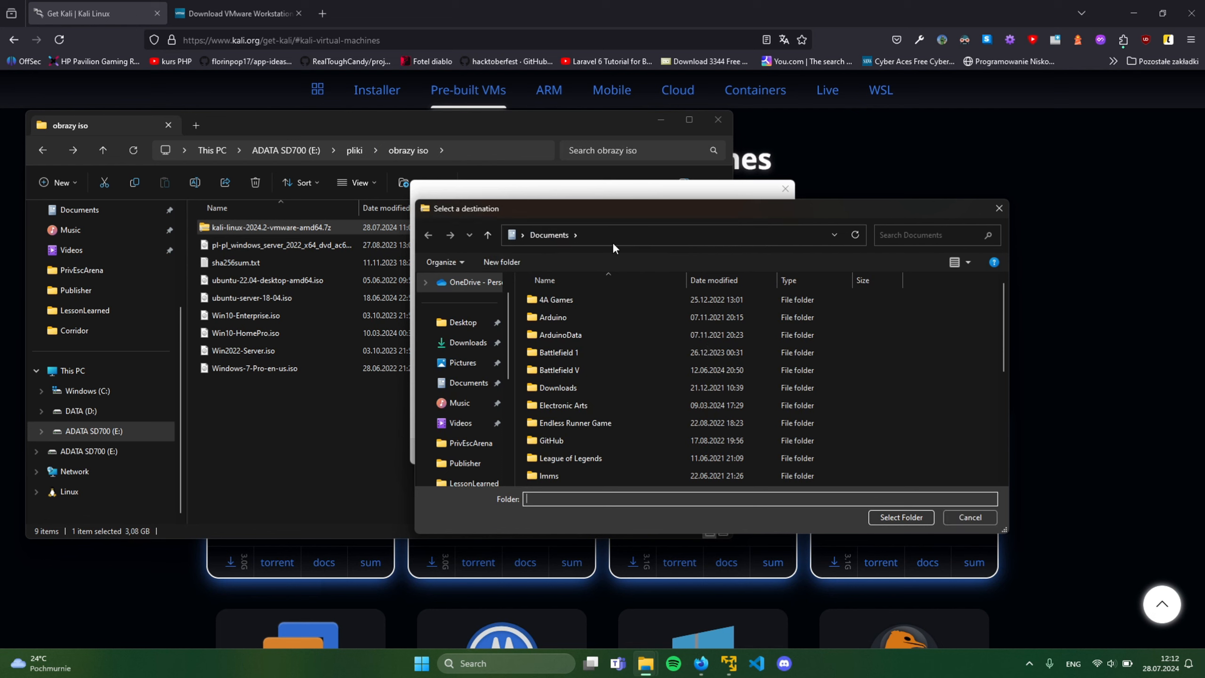
click(474, 422)
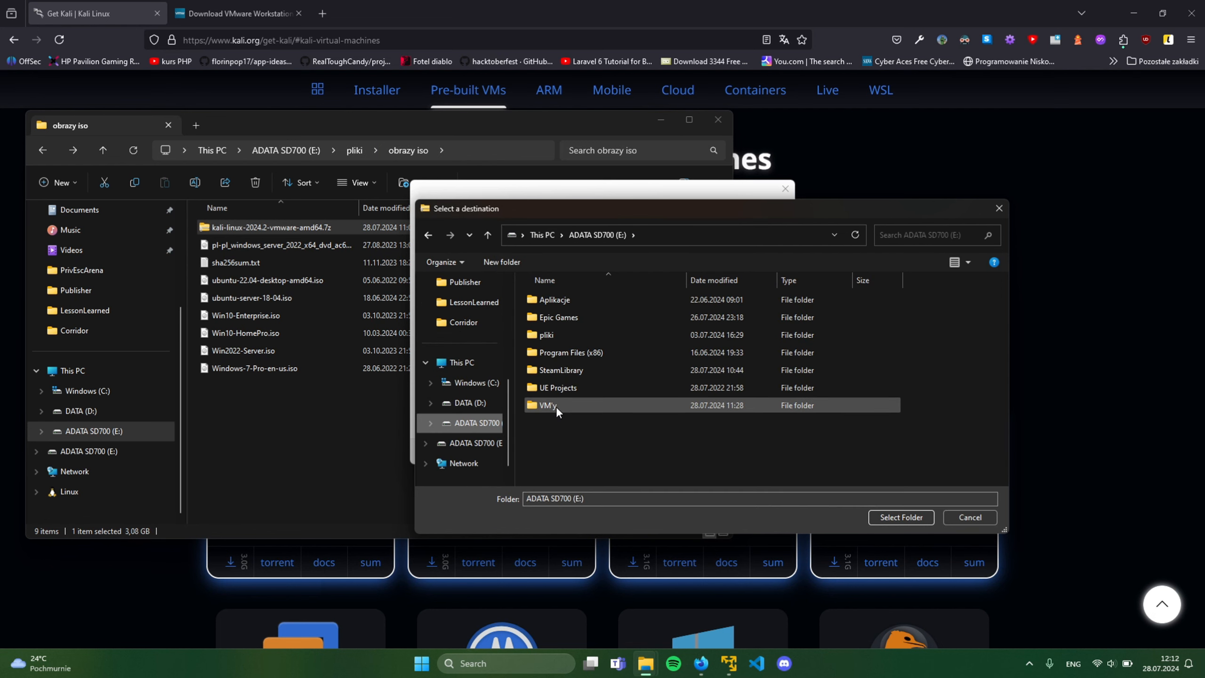
double_click(555, 404)
double_click(570, 318)
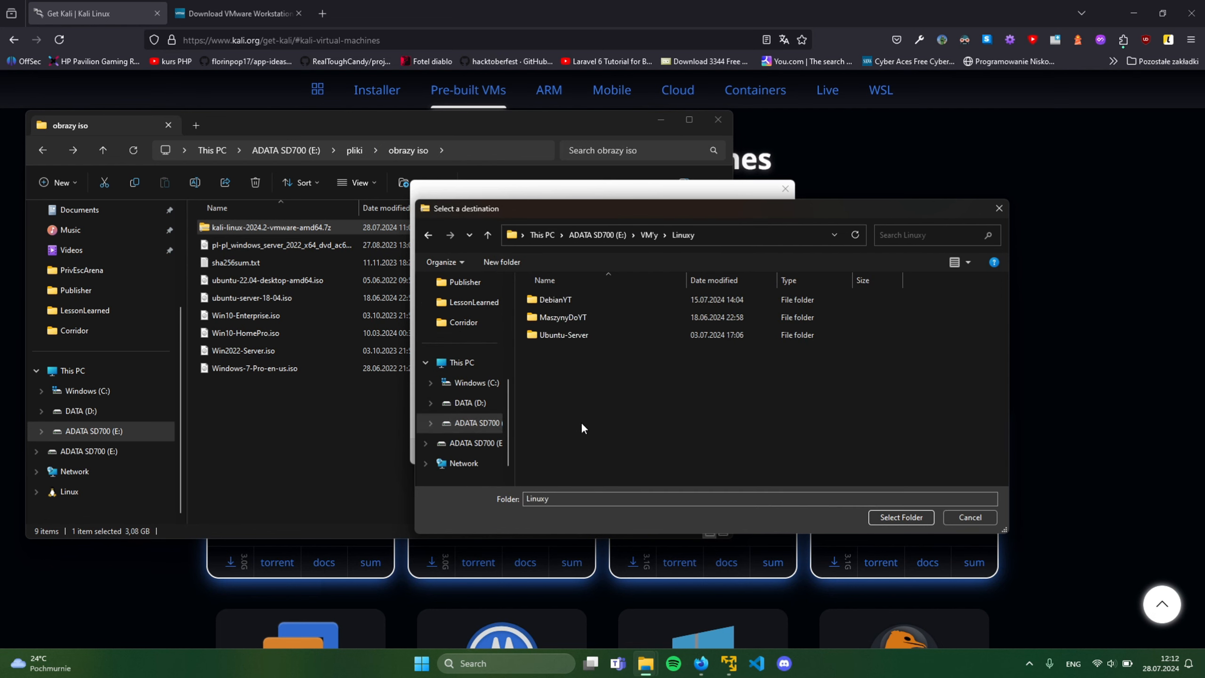
click(906, 520)
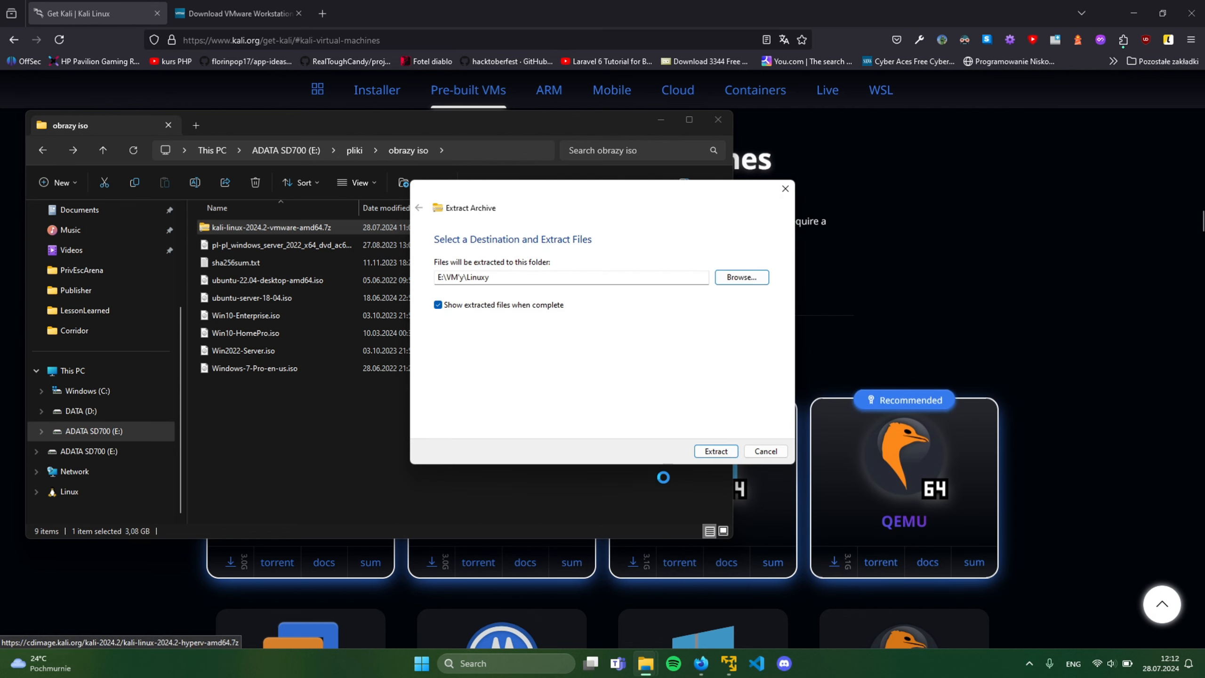
click(717, 450)
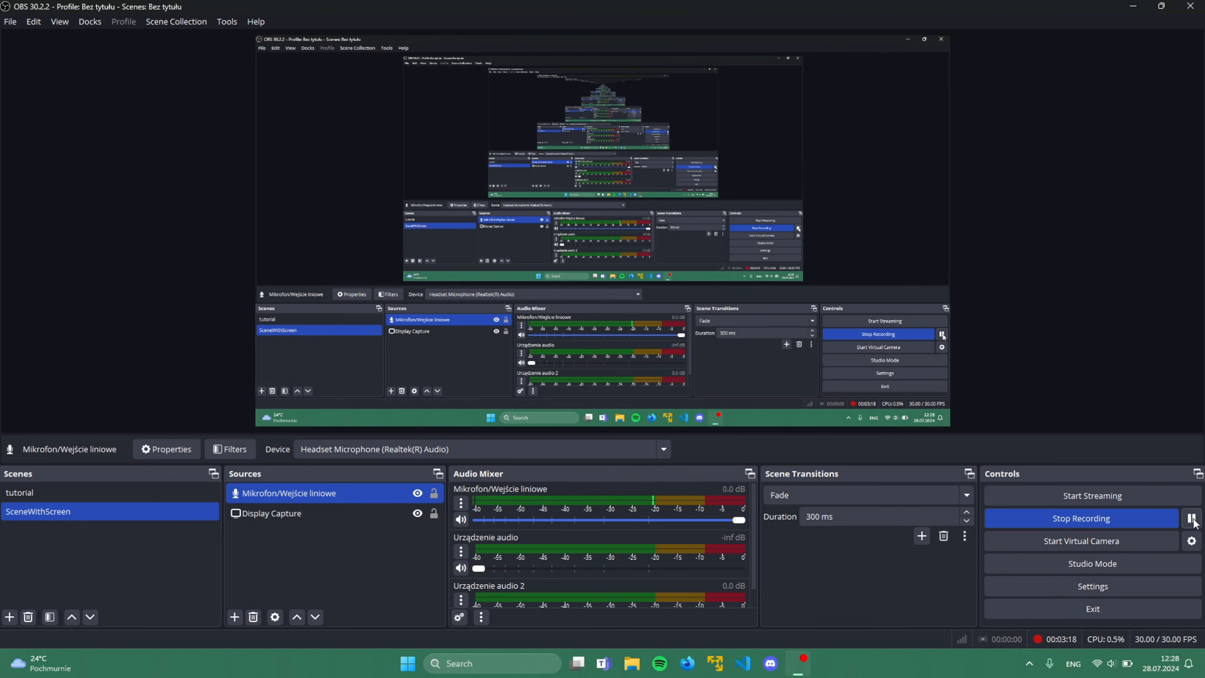
Step: Examine the files inside the extracted Kali virtual machine folder and return to the Linuxy folder
key(ctrl+super+Right)
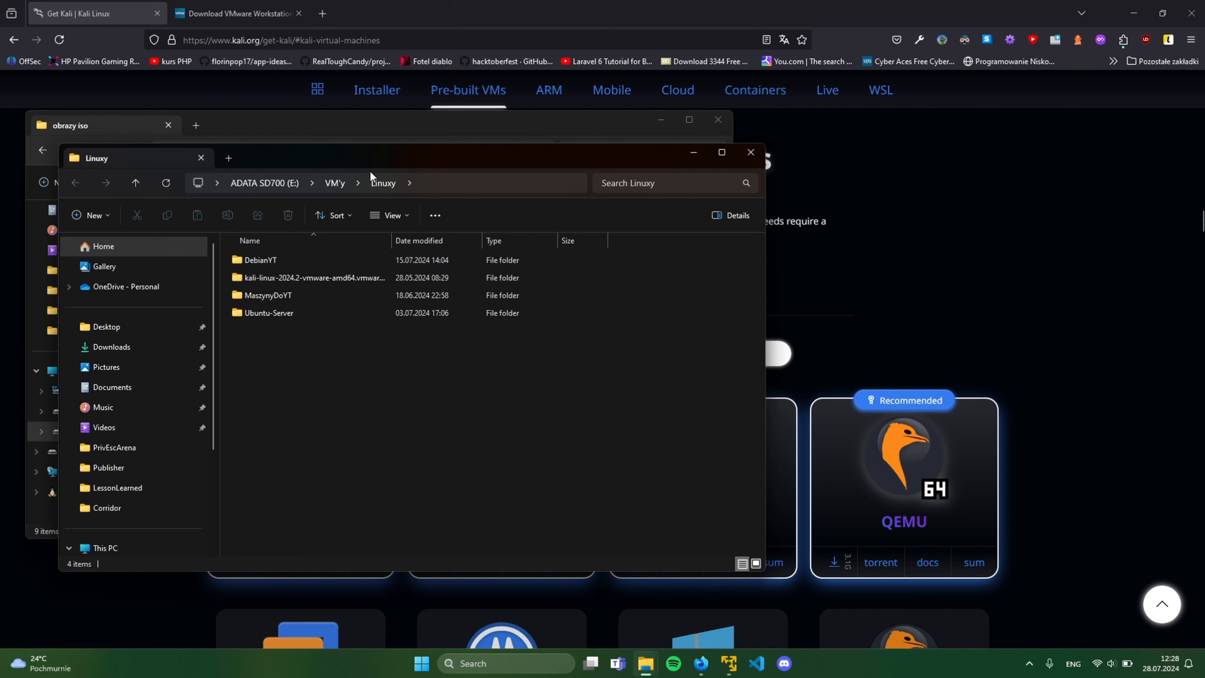
double_click(361, 277)
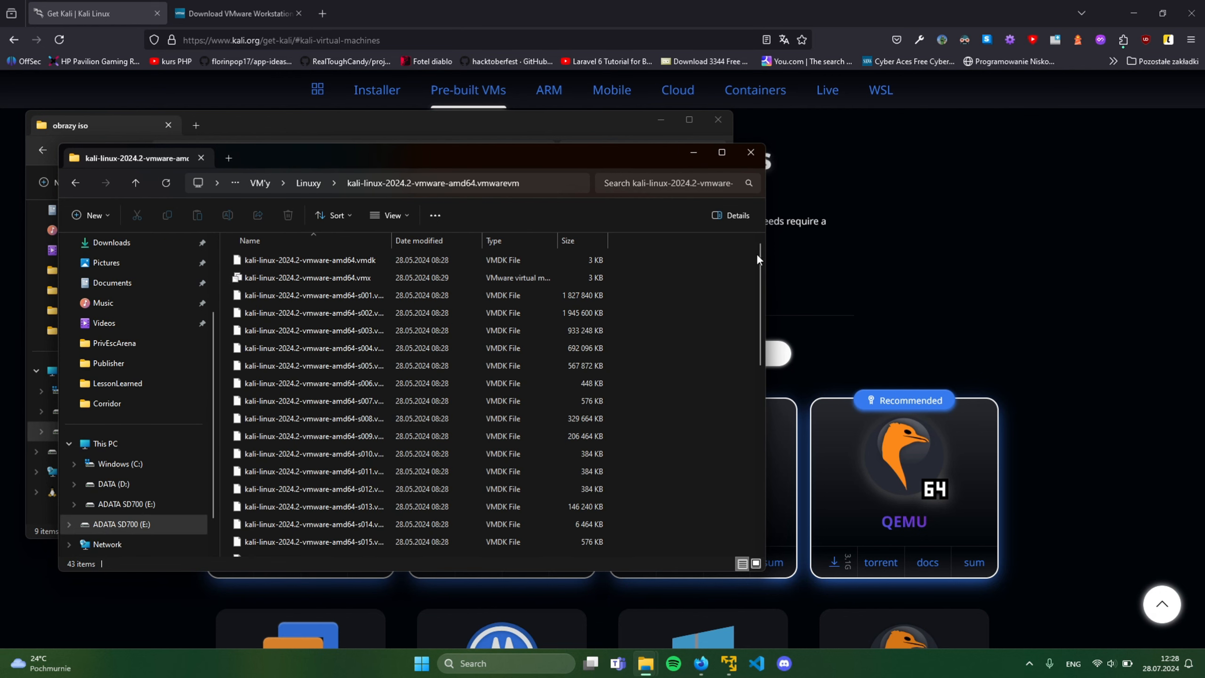
drag(761, 353, 775, 569)
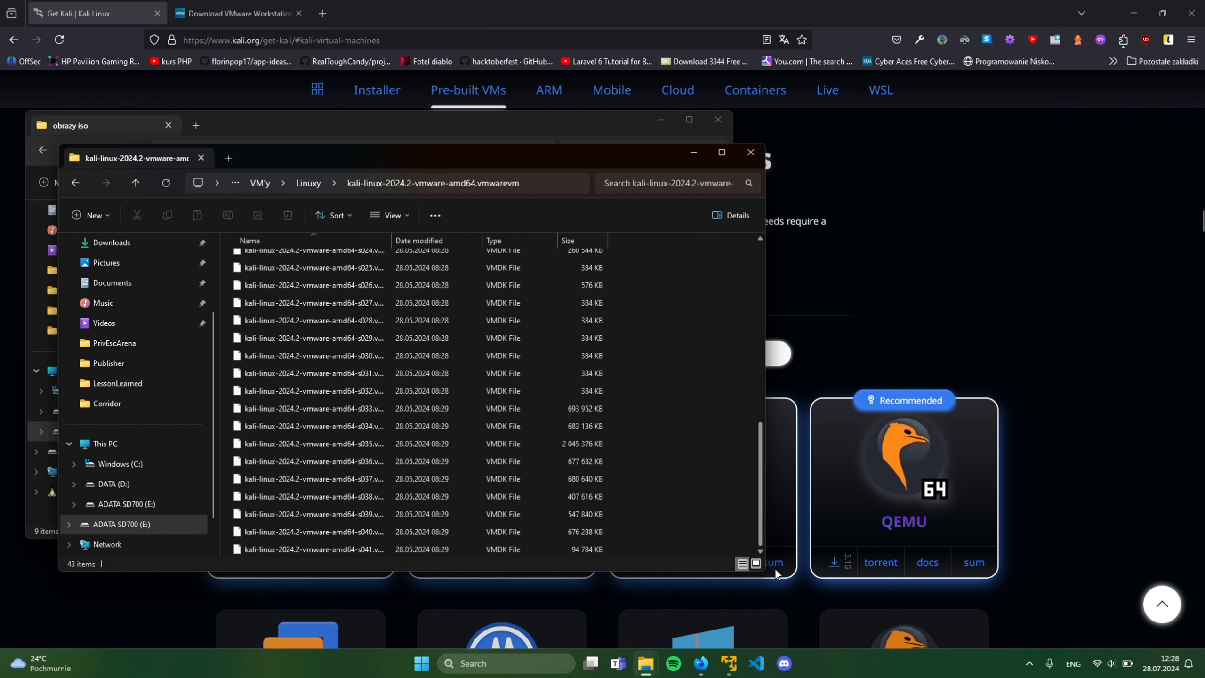
click(309, 182)
Step: Rename the extracted Kali virtual machine folder as kali-linux-2024.2
right_click(311, 280)
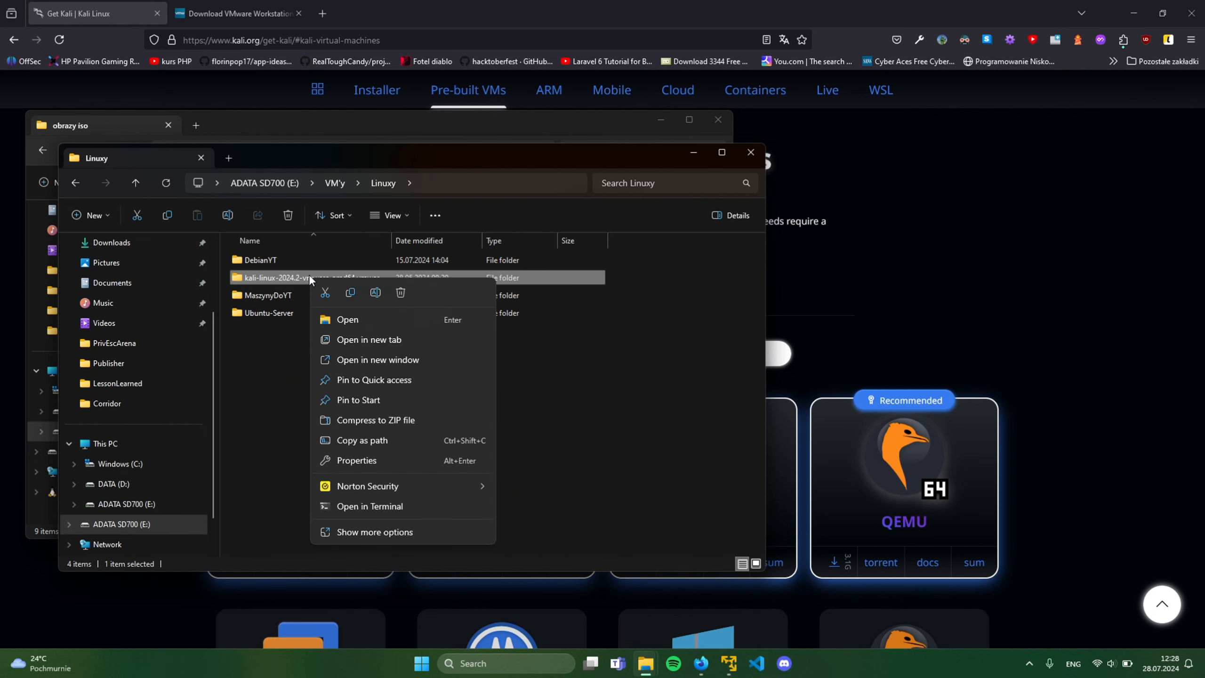
click(377, 292)
drag(410, 277, 304, 287)
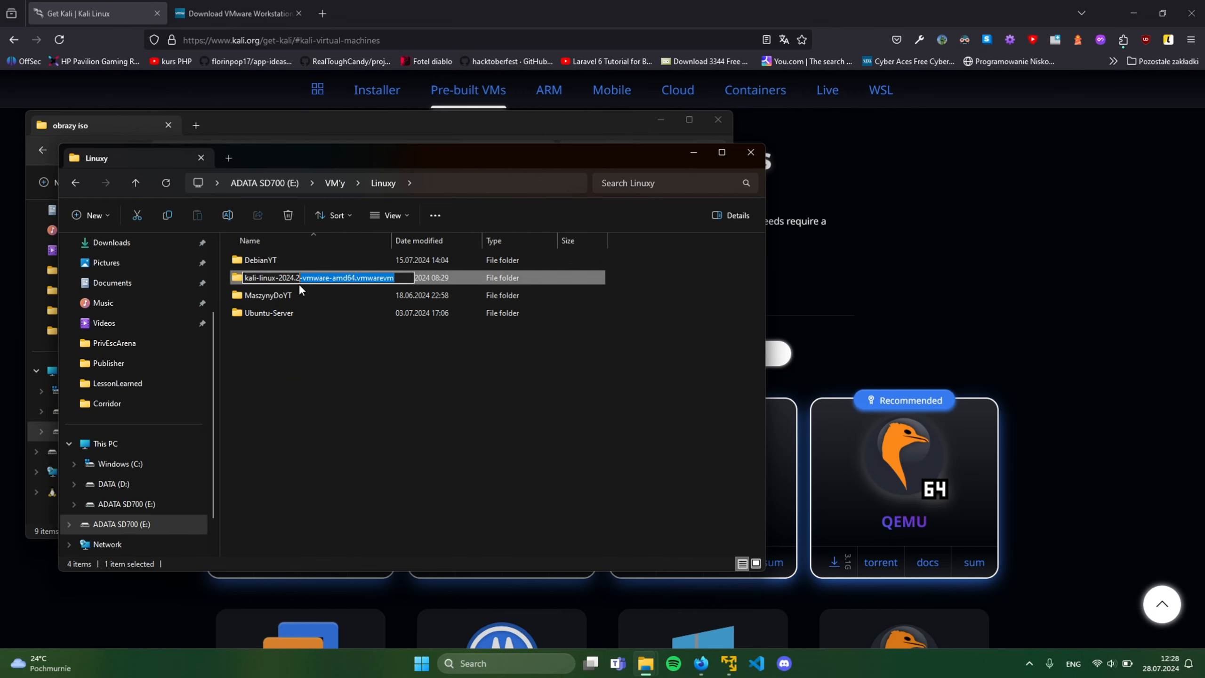
key(BackSpace)
key(Return)
click(448, 390)
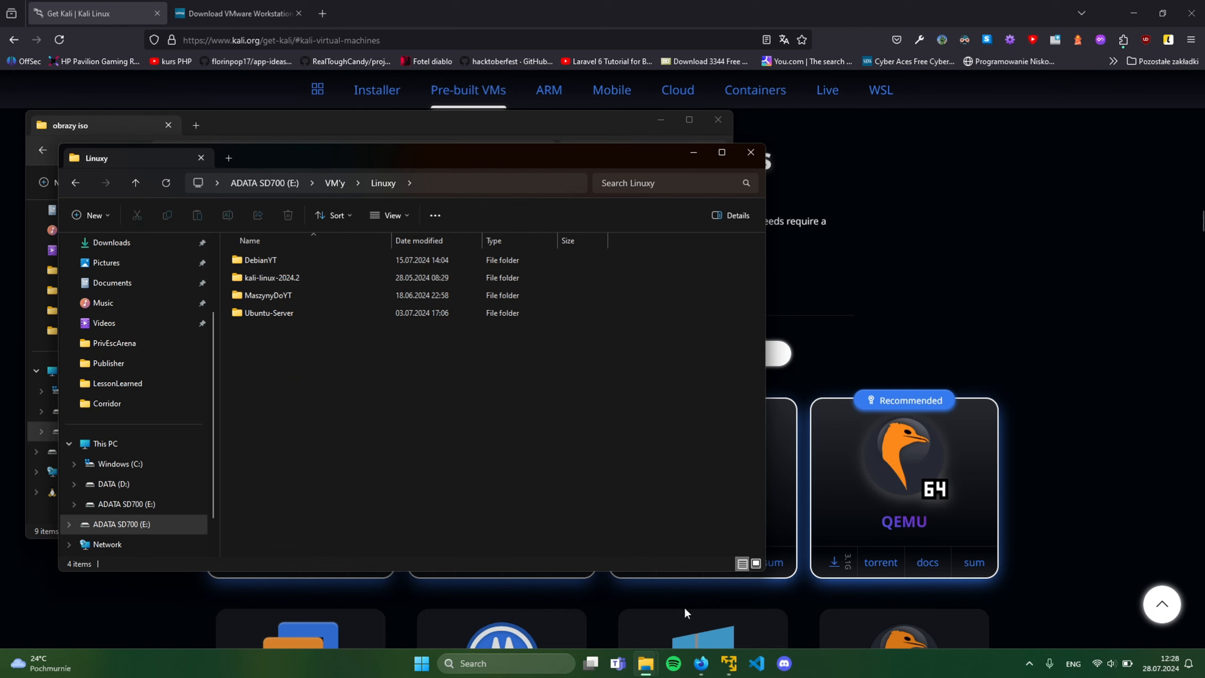
Step: Switch to VMware Workstation 17 Player and open kali-linux-2024.2-vmware-amd64.vmx from E:\VM'y\Linuxy\kali-linux-2024.2 as a virtual machine
click(729, 665)
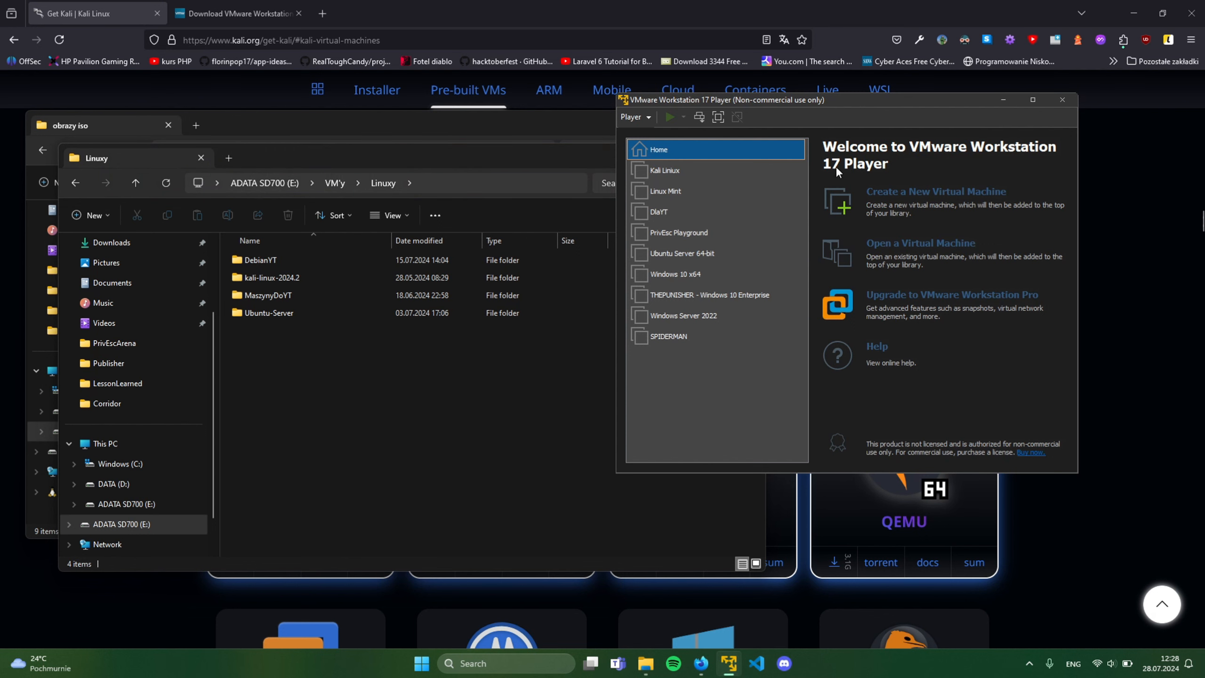
click(915, 246)
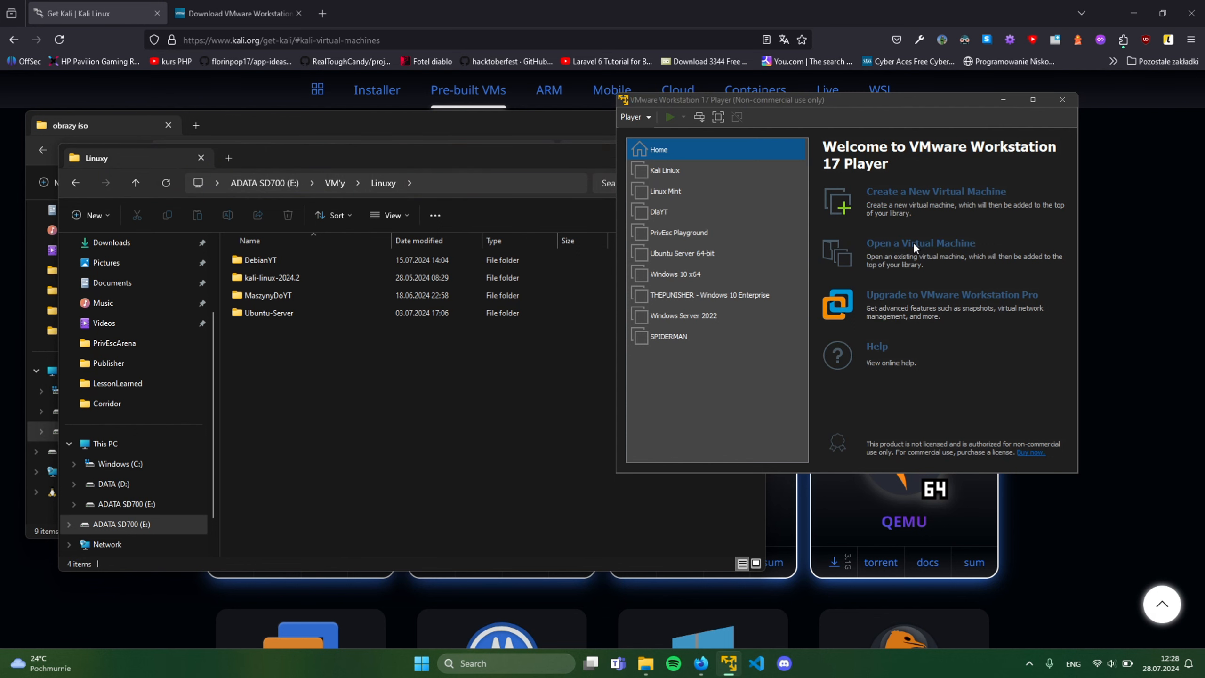
scroll(635, 355, down, 5)
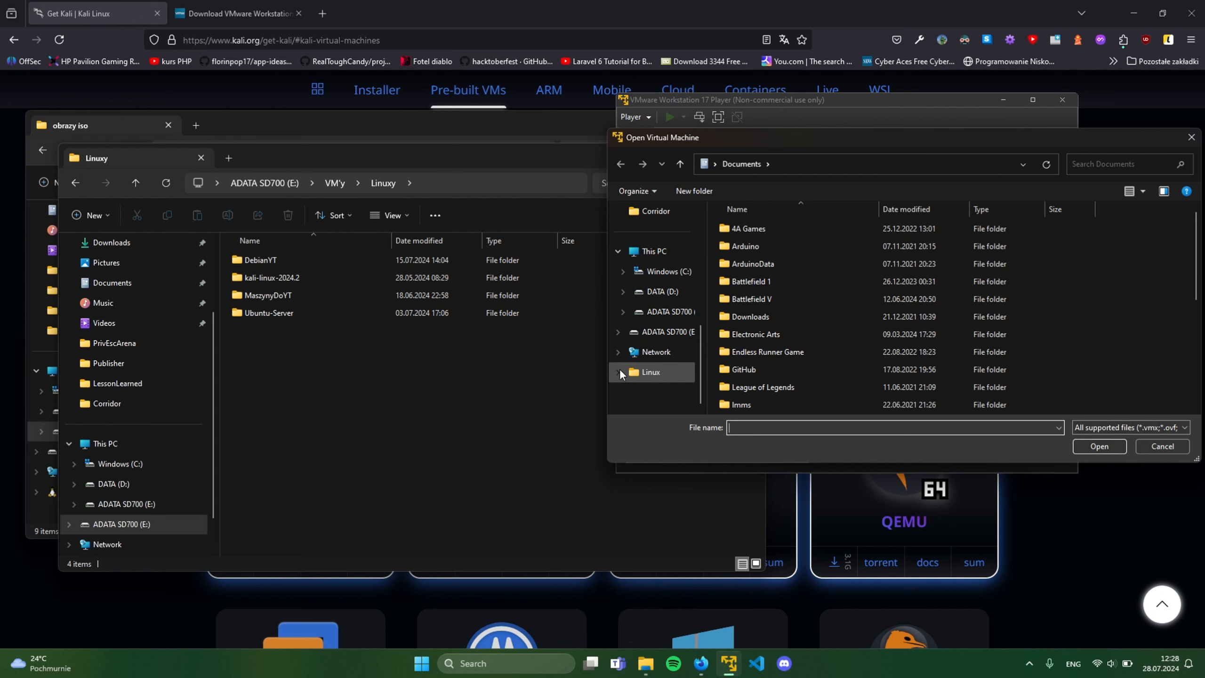
click(662, 331)
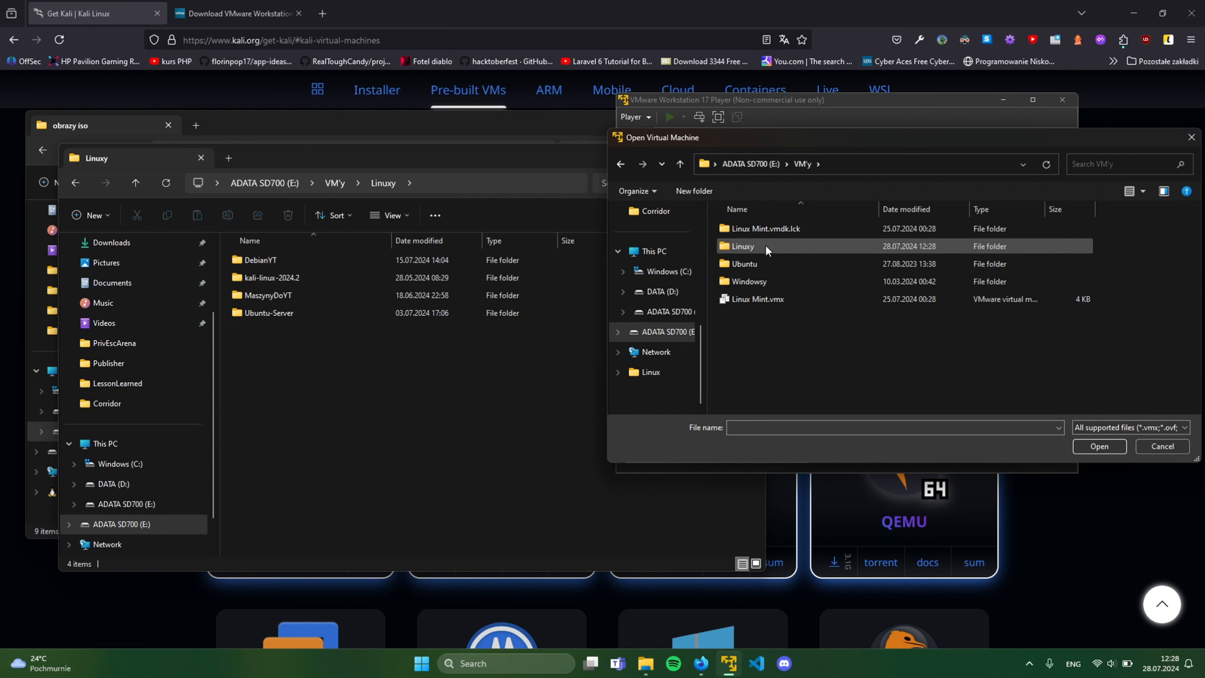
double_click(765, 245)
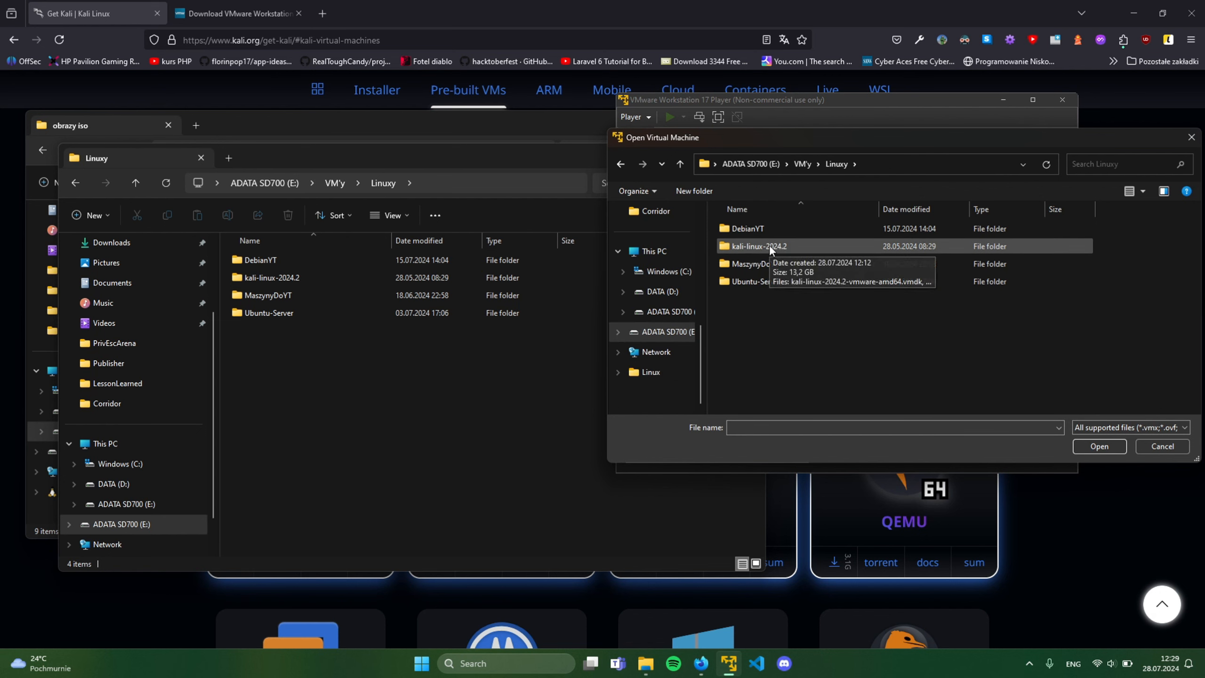
double_click(769, 245)
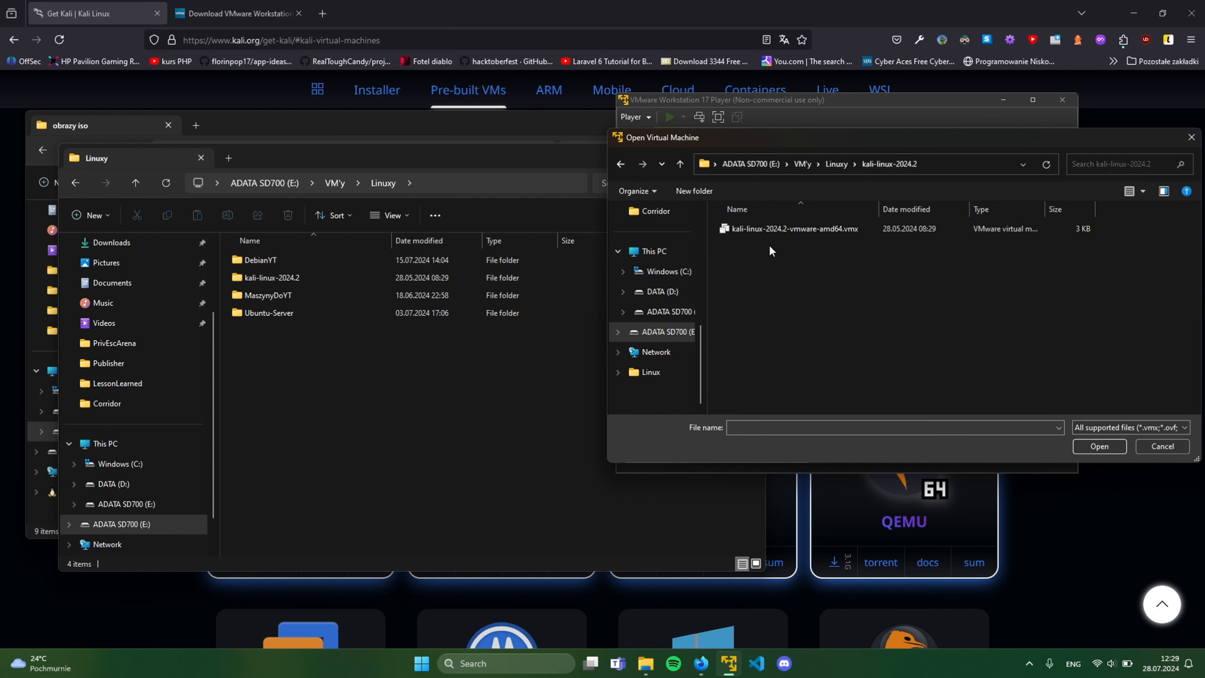
click(845, 229)
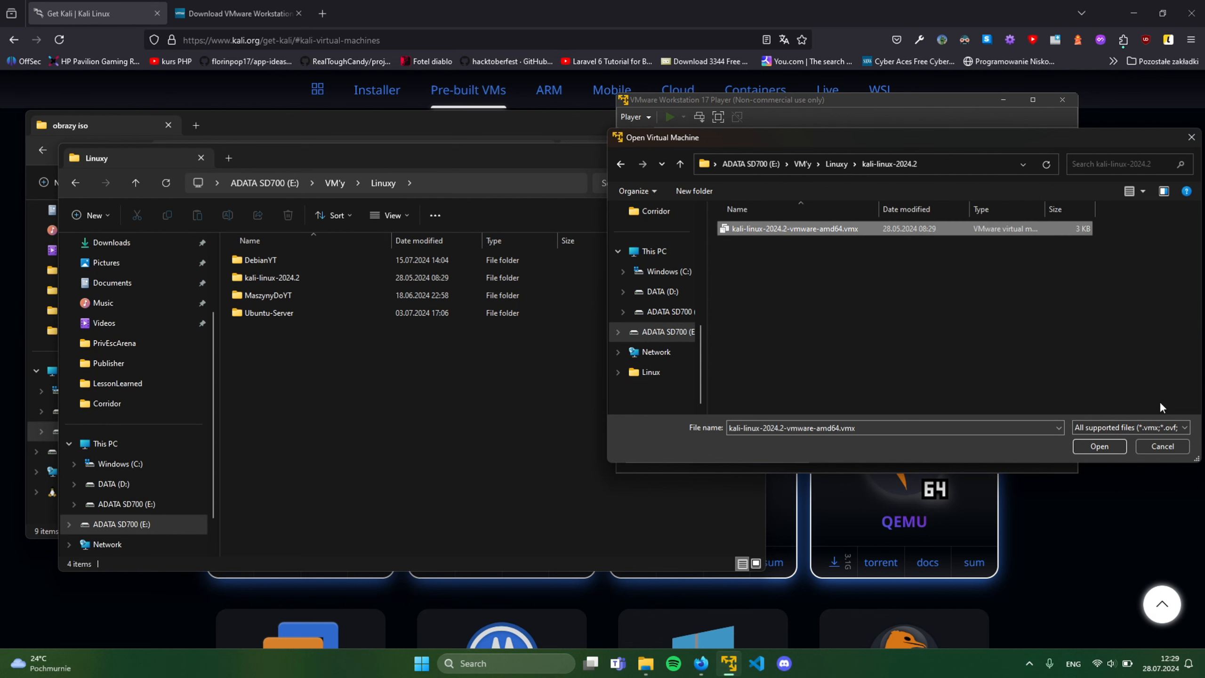
click(1100, 447)
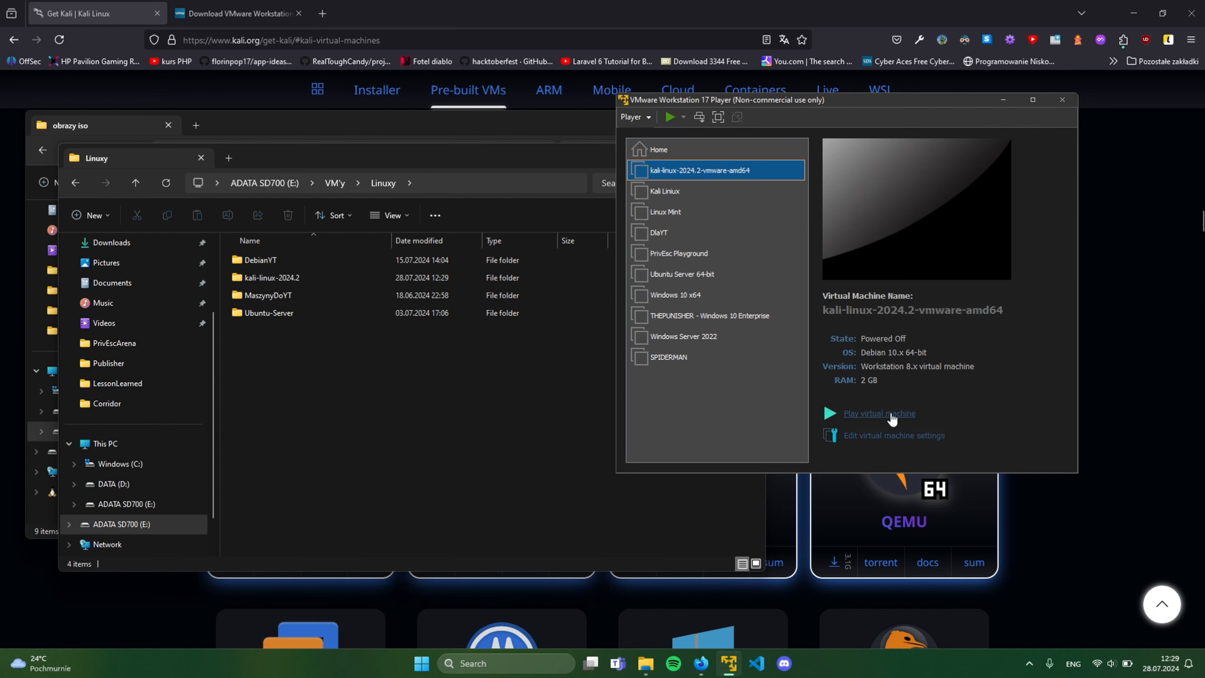
Step: Start the kali-linux-2024.2-vmware-amd64 virtual machine, direct input to it and boot the default entry, moving its window clear of the screen edge
click(871, 414)
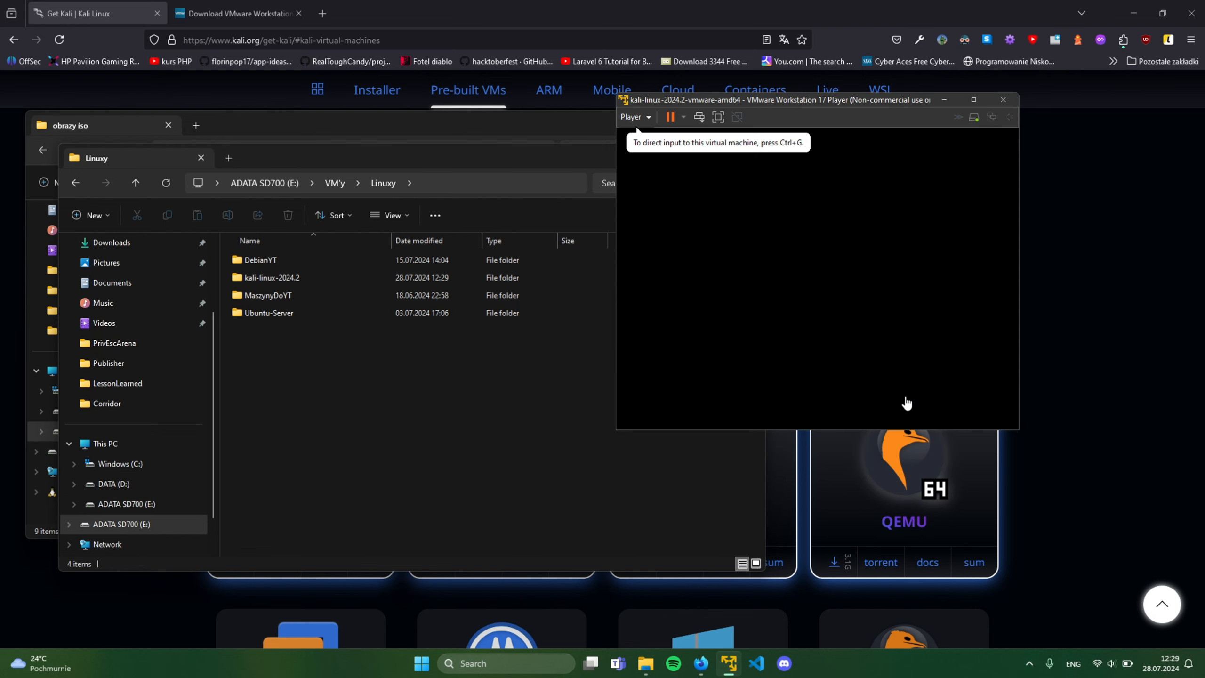
drag(876, 103, 715, 93)
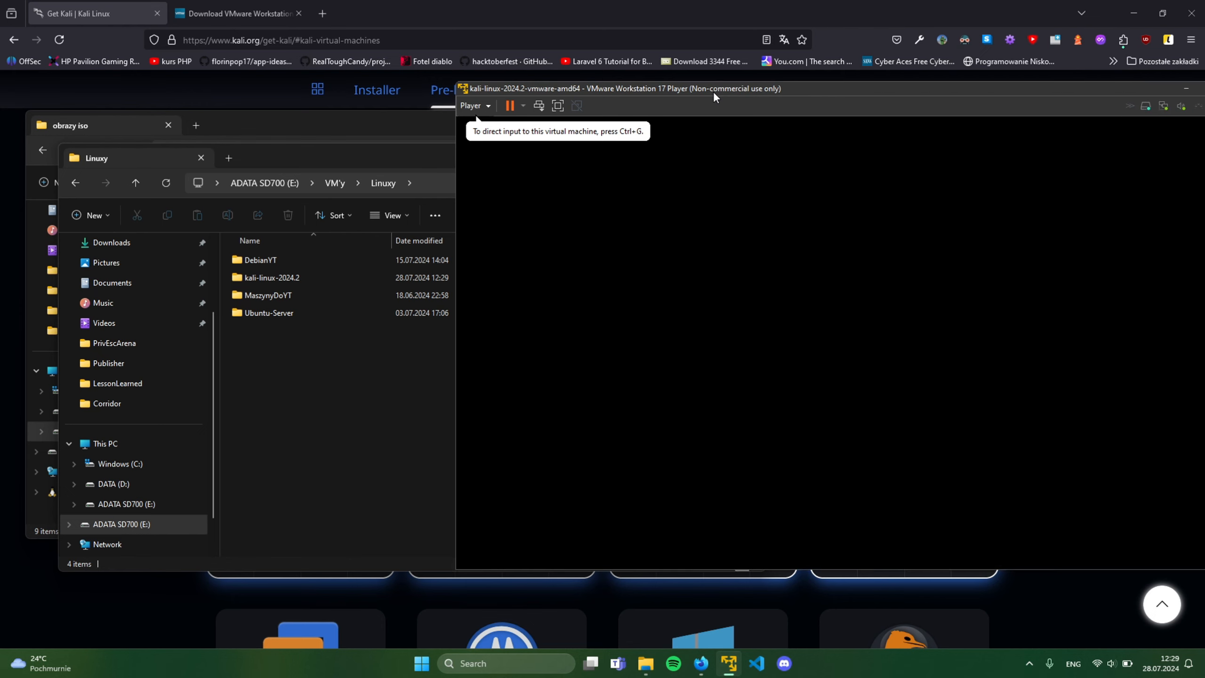
key(ctrl+g)
key(Return)
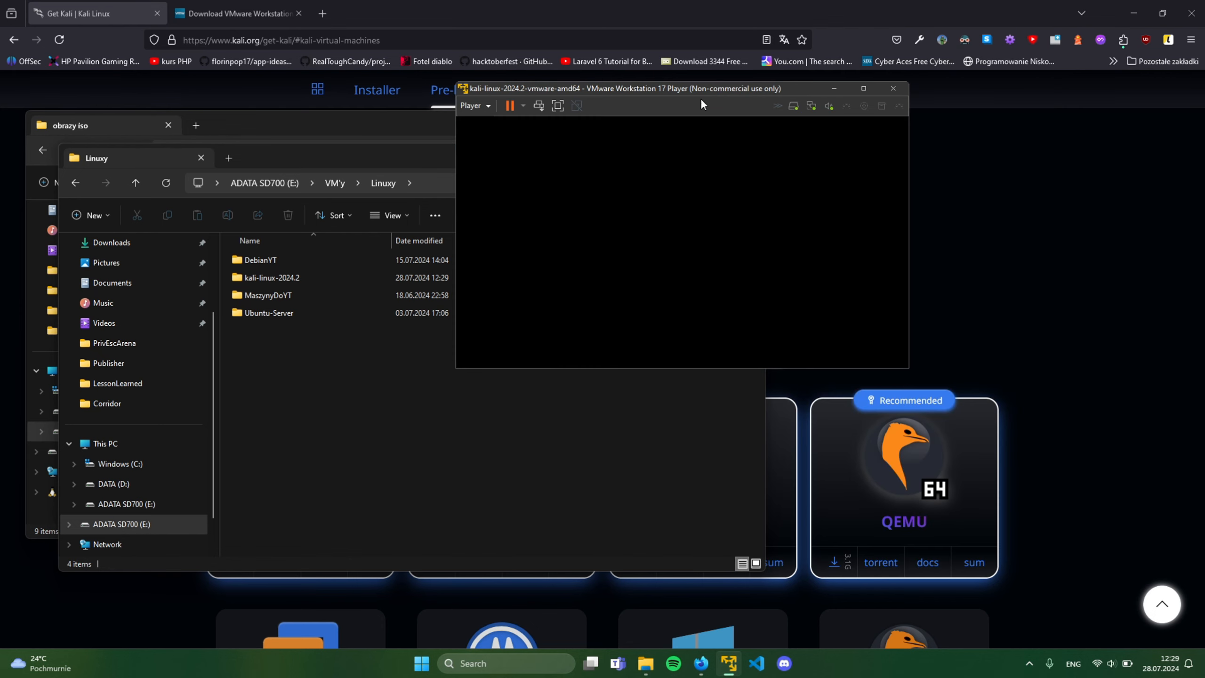
drag(700, 98, 488, 68)
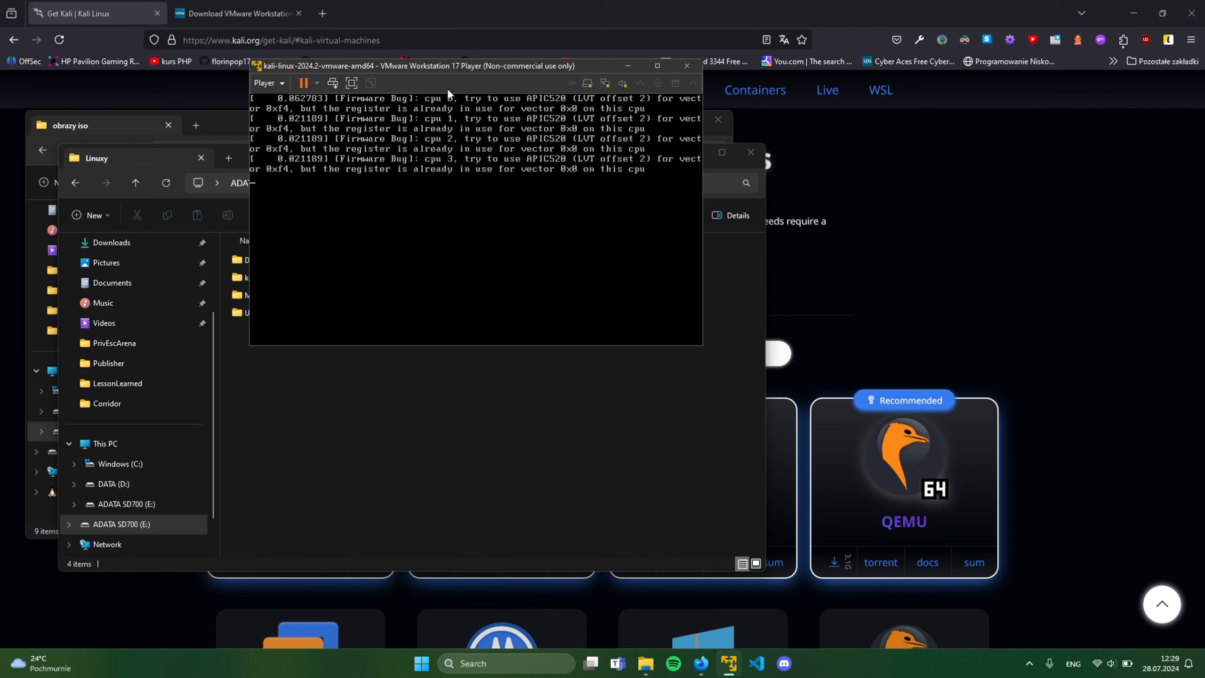
click(448, 174)
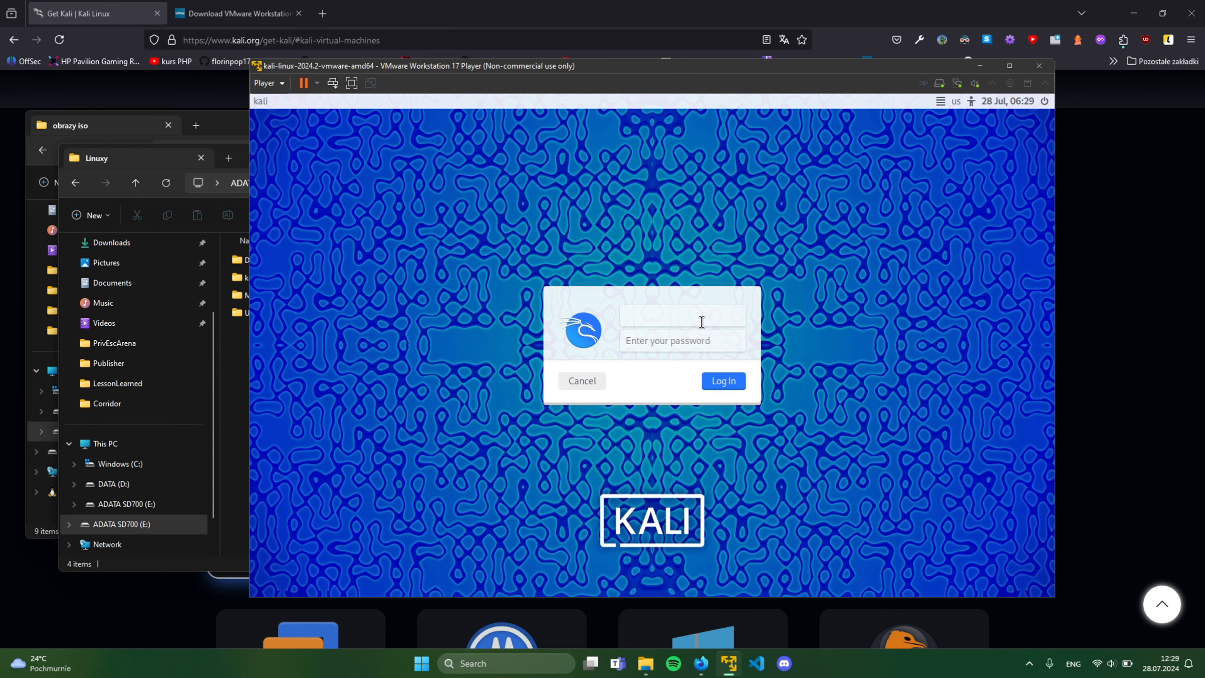
Step: Log in to Kali as the user kali with the account password, and shift the virtual machine window slightly
text(kali)
key(Tab)
text(kali)
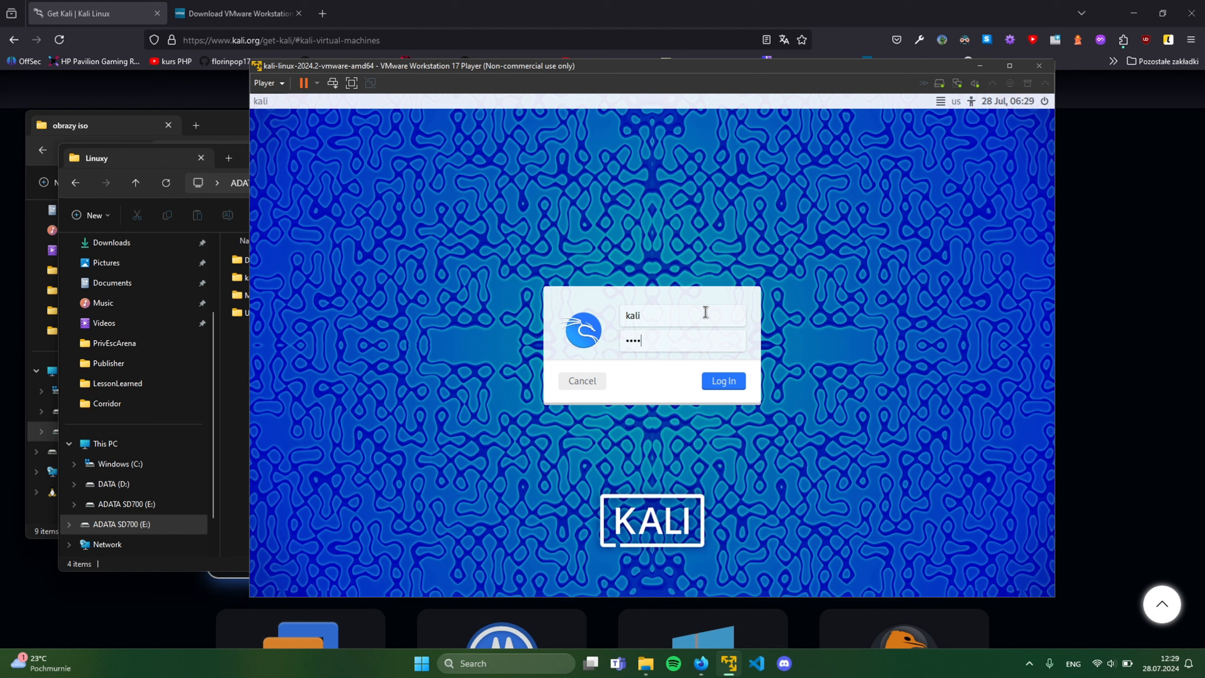
click(722, 383)
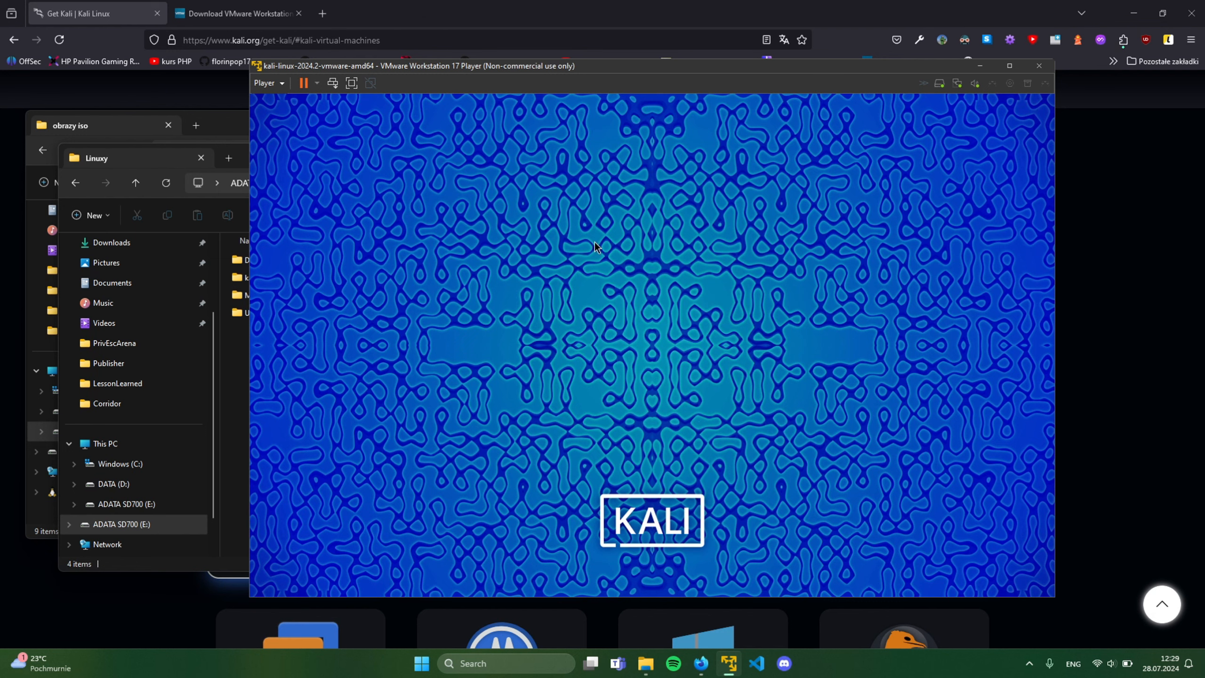
drag(591, 69, 541, 63)
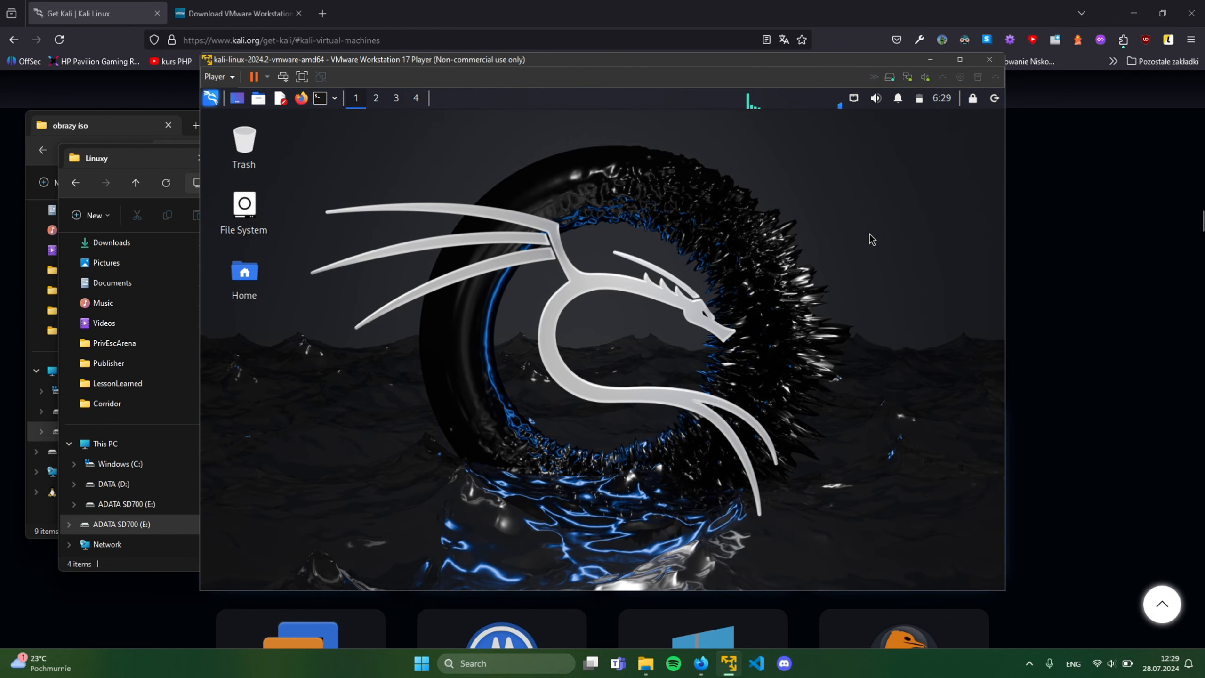
Step: Open a terminal on the Kali desktop to check that it runs, and close it again
drag(802, 203, 459, 442)
click(321, 98)
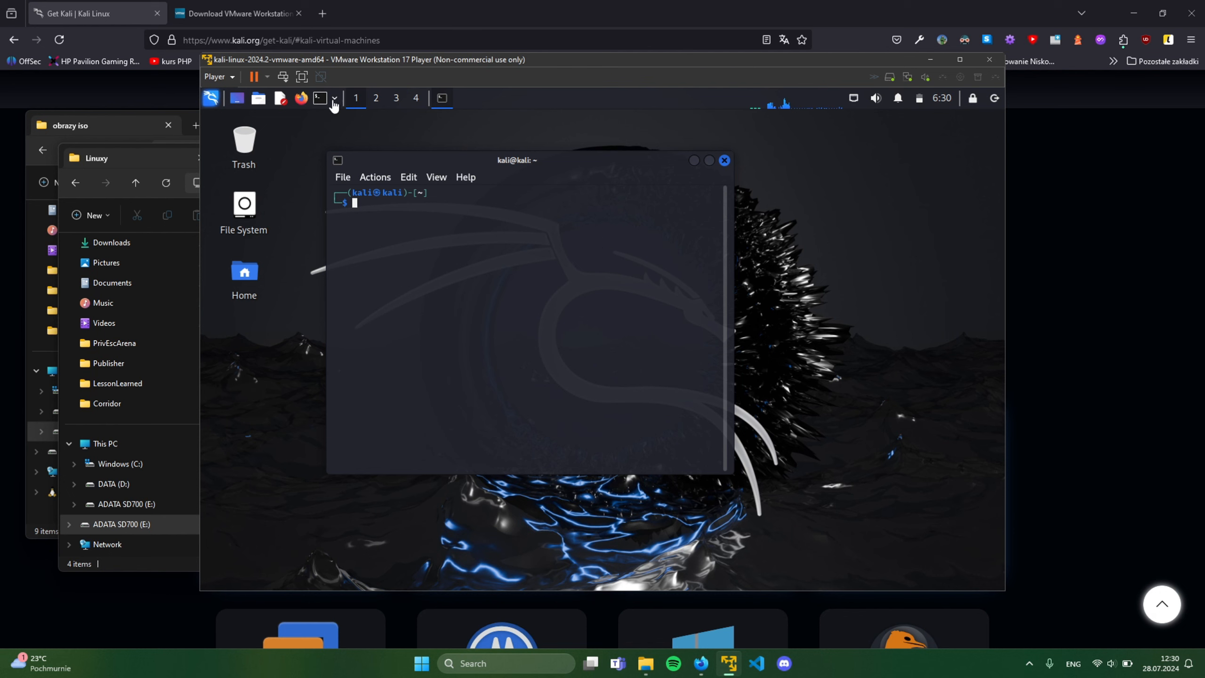
click(724, 162)
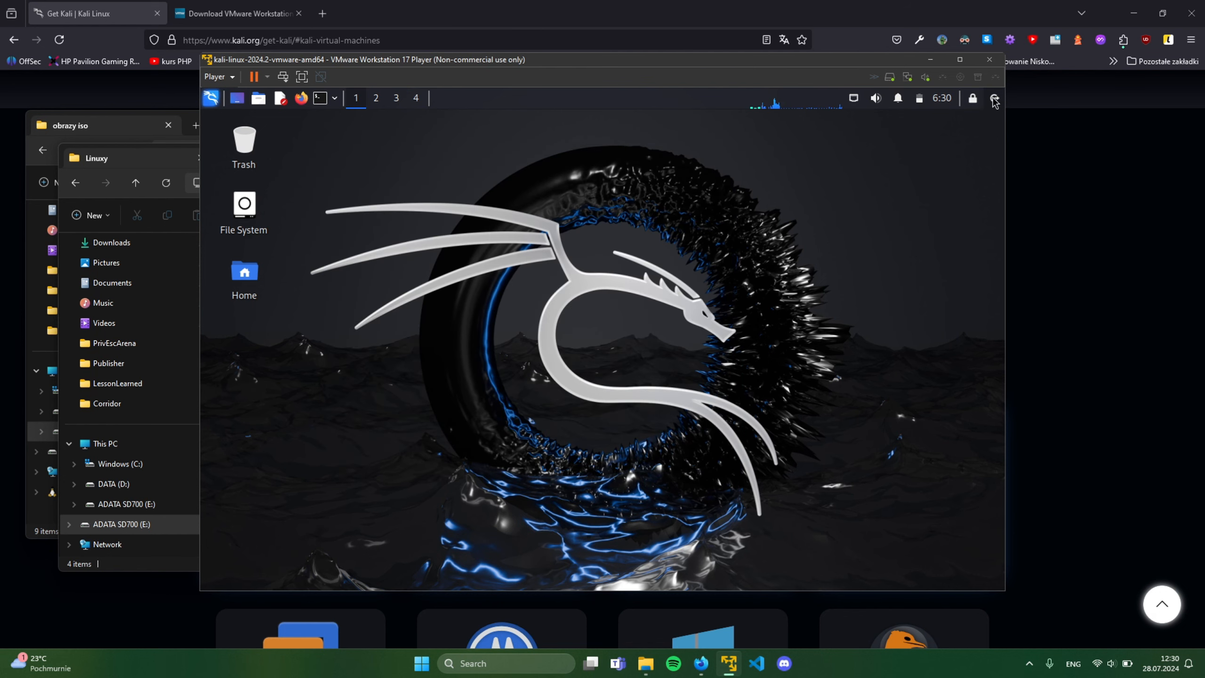